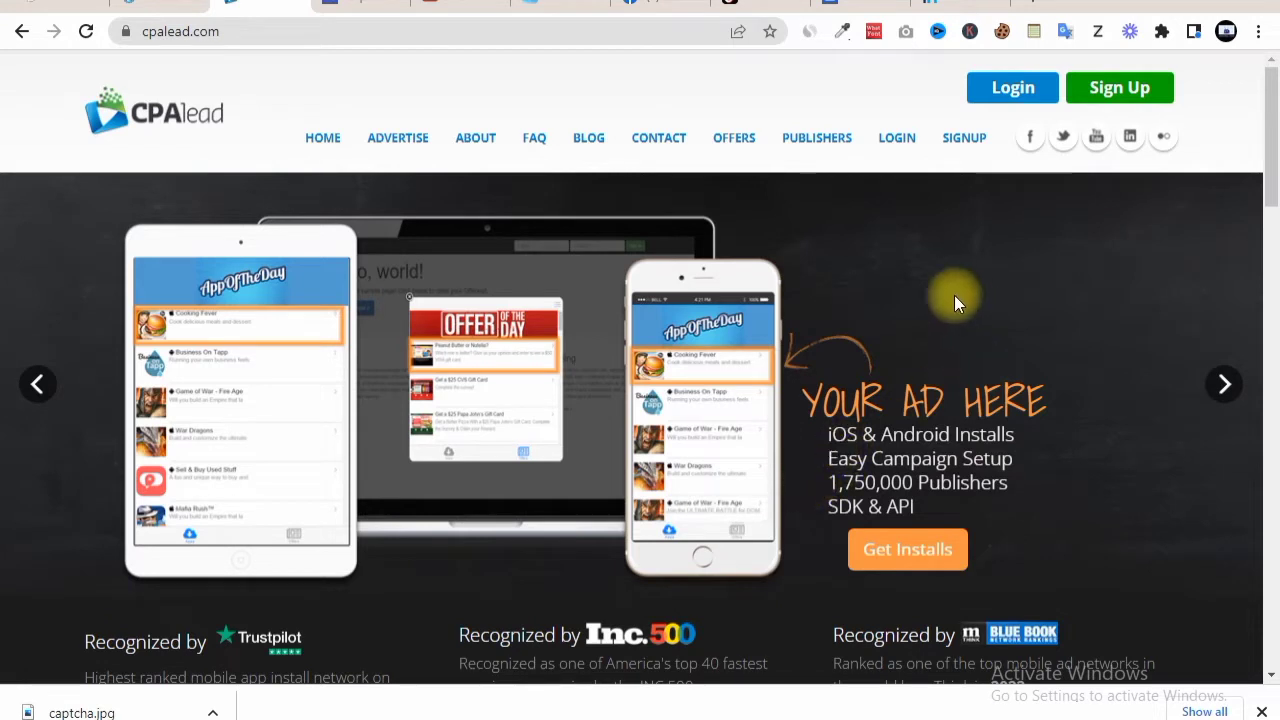
# - Log in to CPAlead as a publisher using 'Login With Google' to reach the Offers dashboard
pyautogui.click(1037, 85)
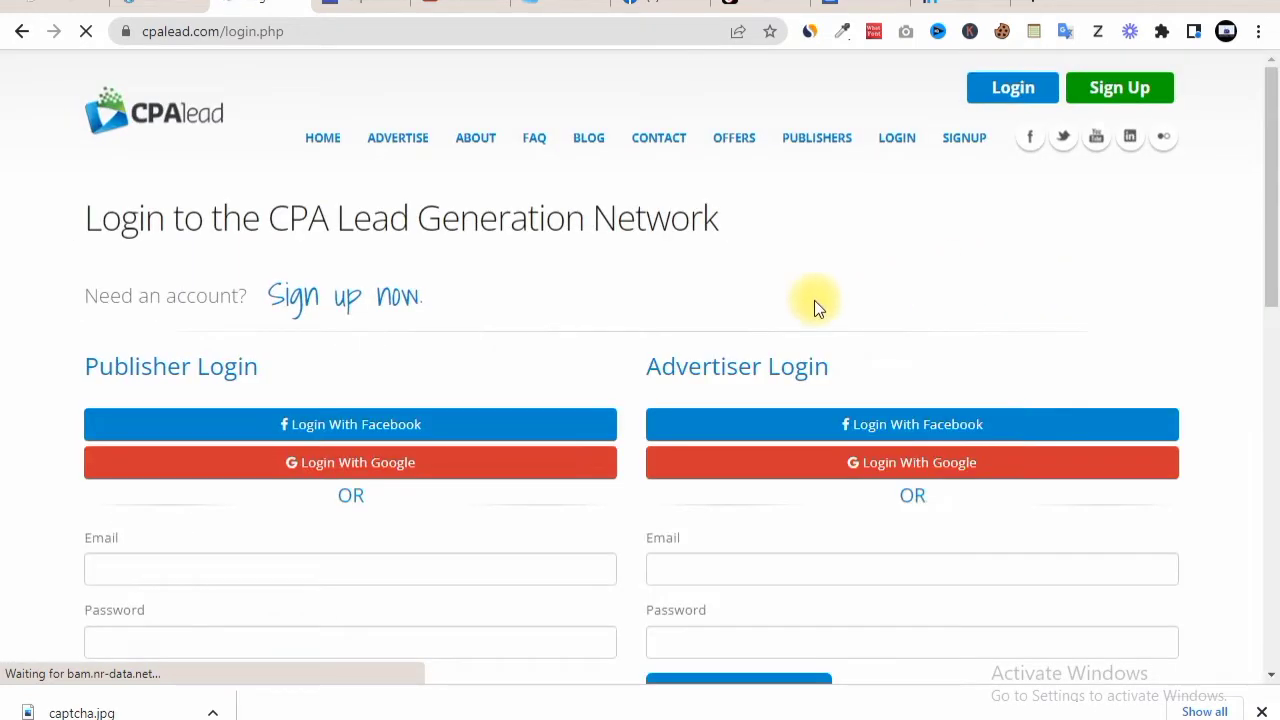
pyautogui.click(540, 466)
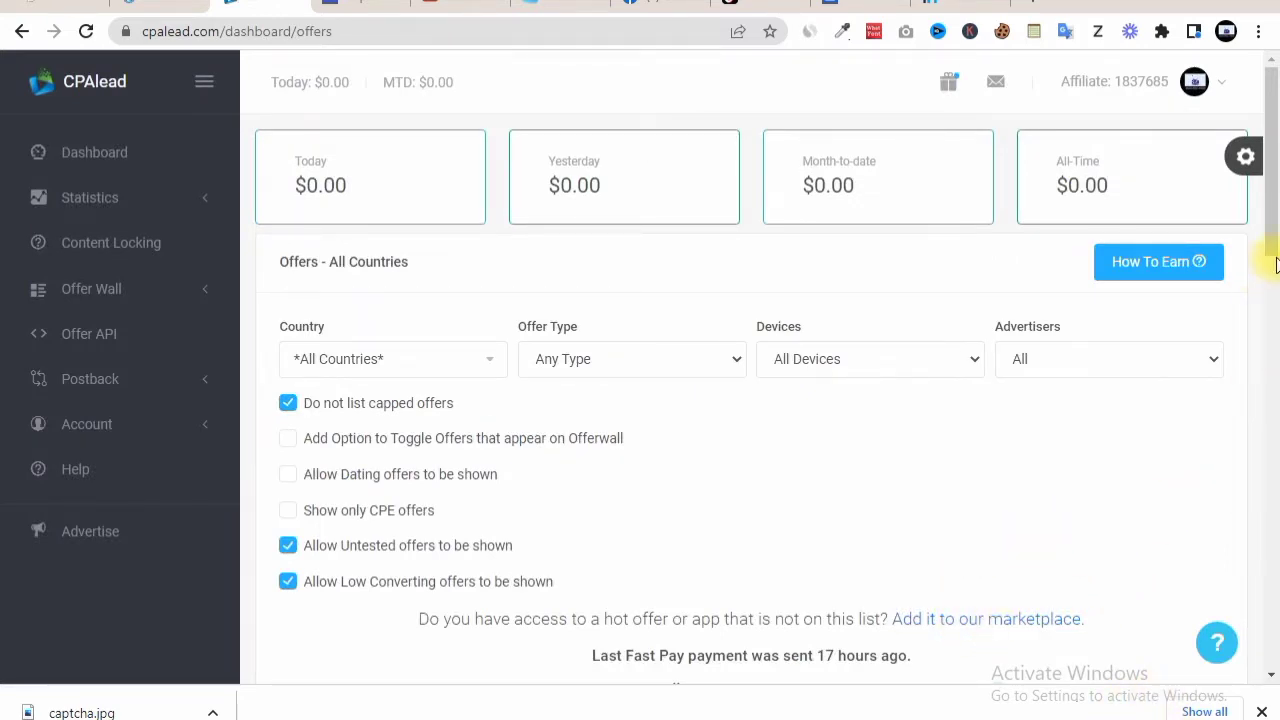
# - Scroll down to the offers table listing CPI and CPE offers with EPC and payout values
pyautogui.moveTo(1271, 249); pyautogui.dragTo(1273, 372)
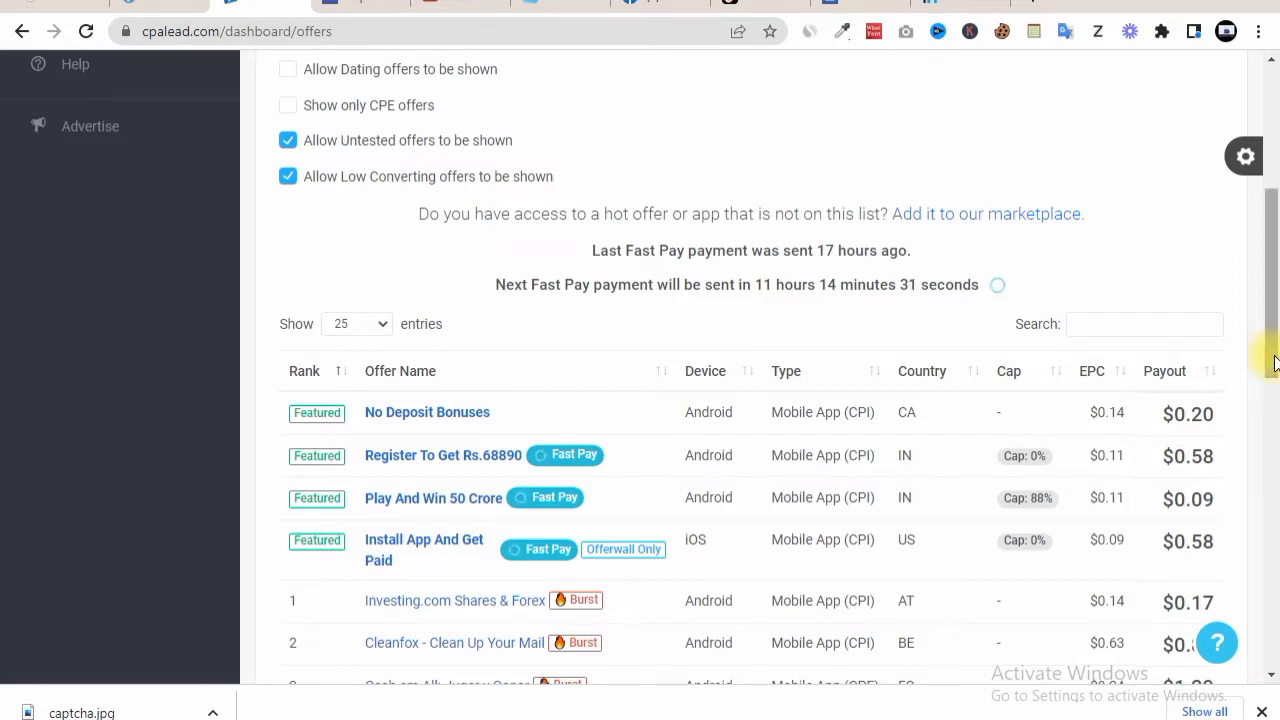
pyautogui.moveTo(1273, 362); pyautogui.dragTo(1272, 440)
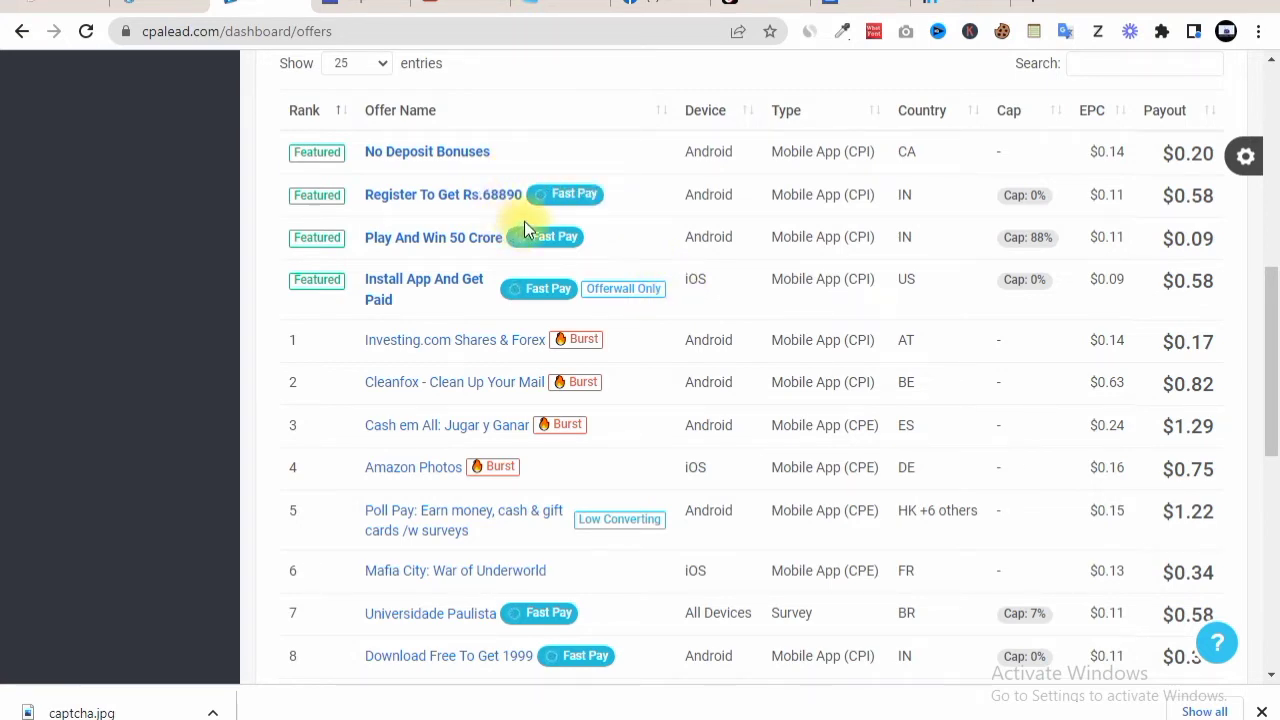
# - Browse YouTube's 'shorts how to make money from cpatcha' results, checking the videos' vidIQ stats
pyautogui.click(452, 12)
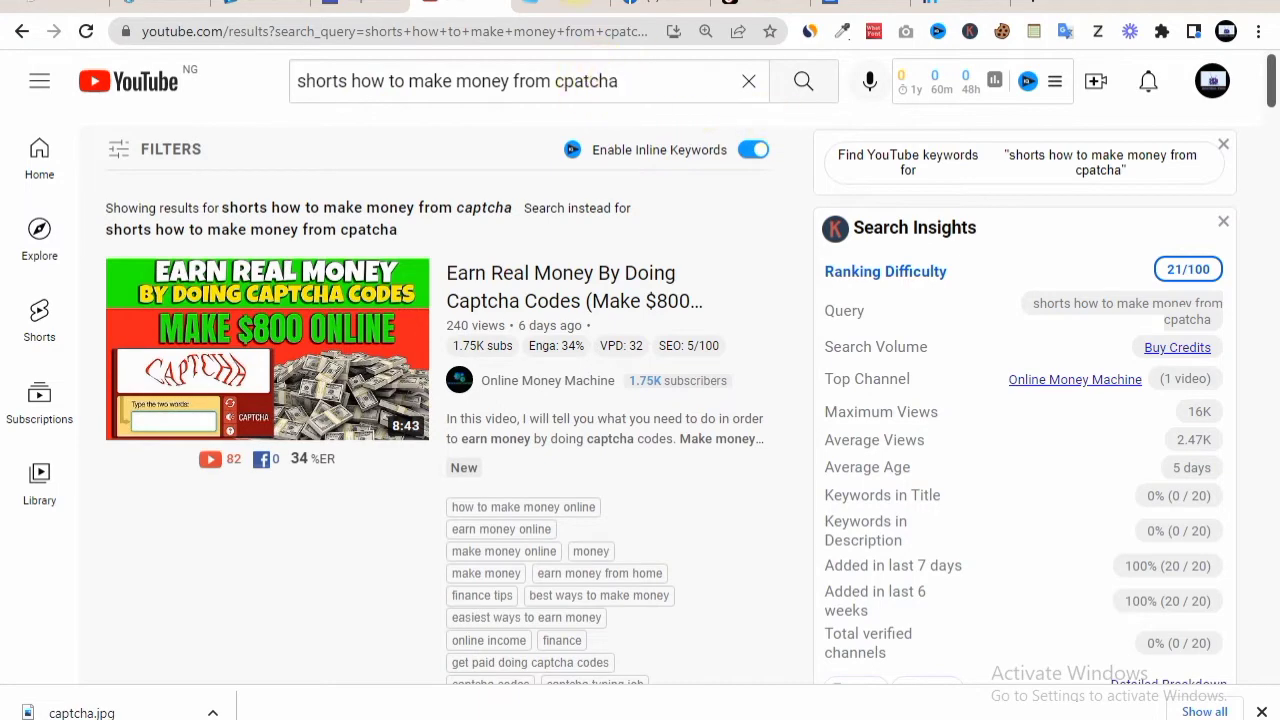
pyautogui.moveTo(551, 334)
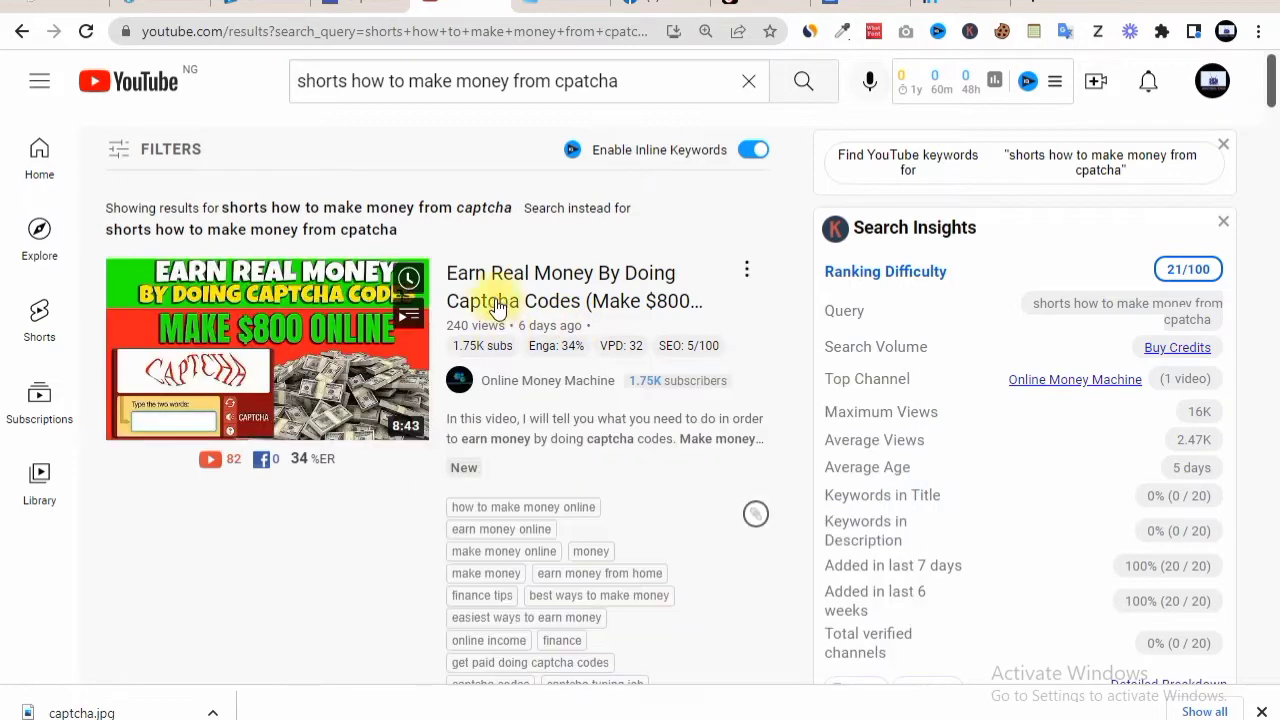
pyautogui.moveTo(487, 355)
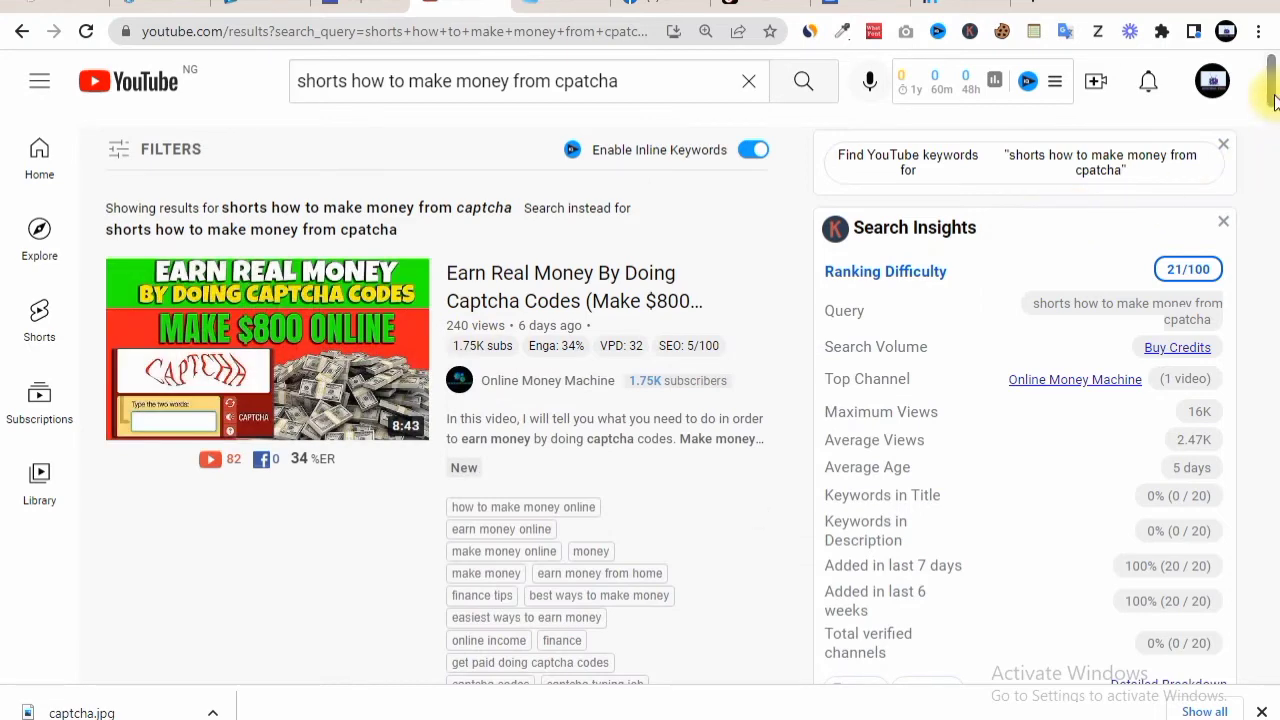
pyautogui.moveTo(1272, 102); pyautogui.dragTo(1273, 135)
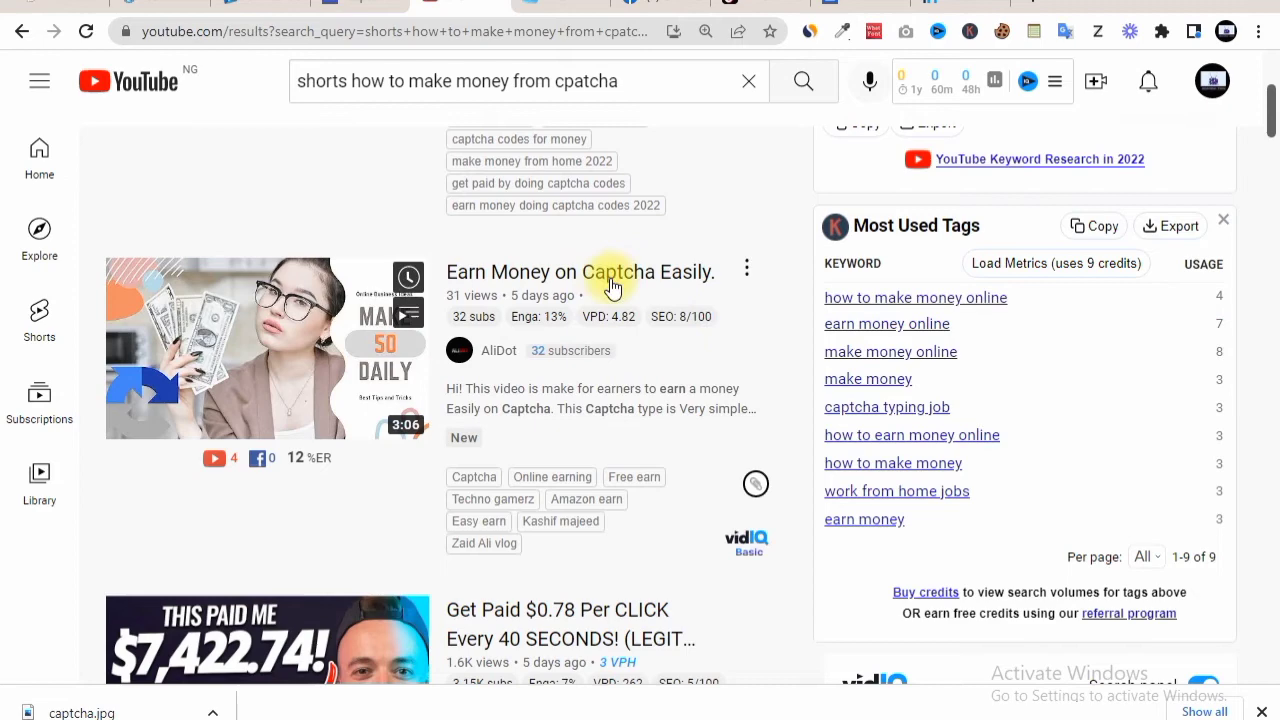
pyautogui.moveTo(468, 322)
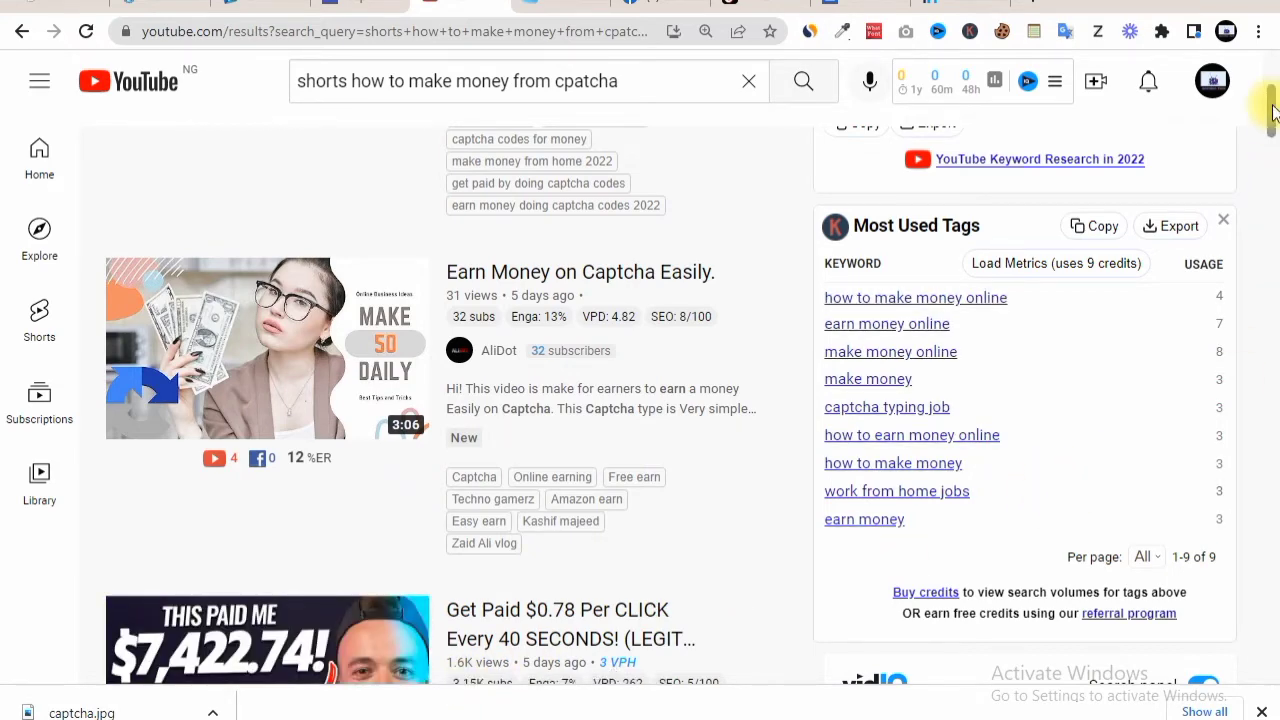
pyautogui.moveTo(1272, 112); pyautogui.dragTo(1273, 168)
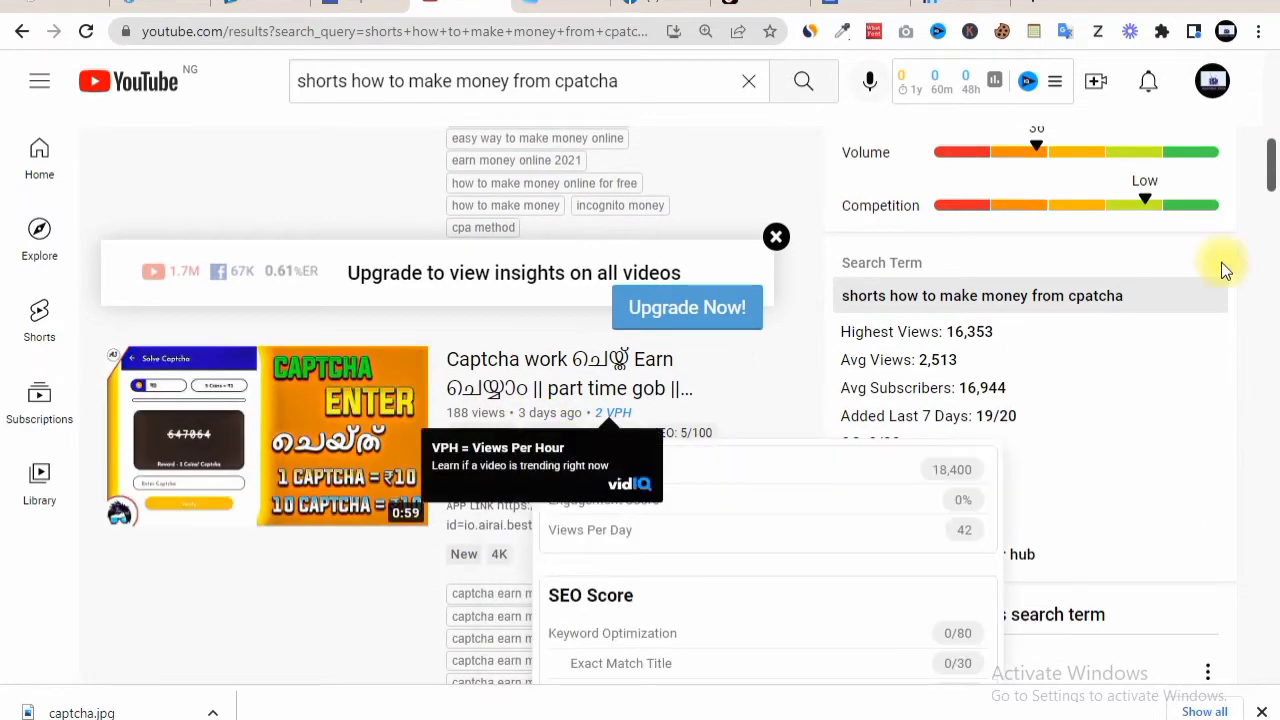
pyautogui.click(1262, 214)
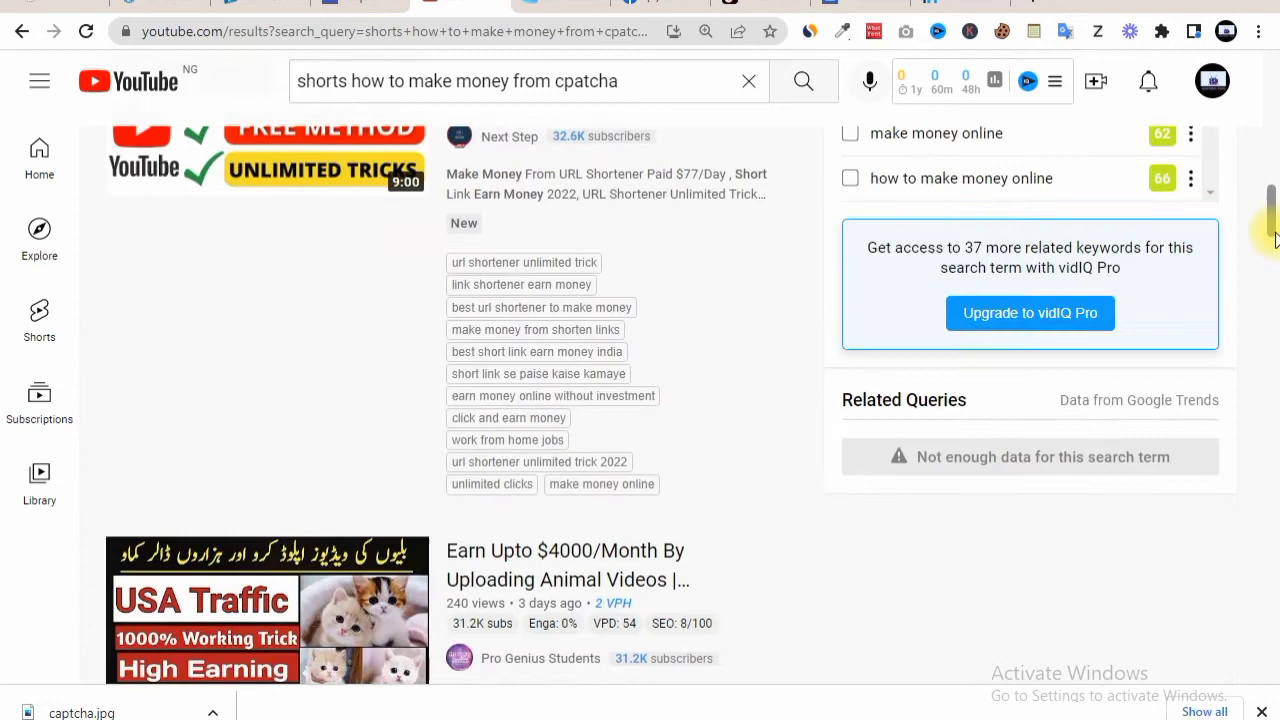
pyautogui.moveTo(1273, 238); pyautogui.dragTo(1273, 322)
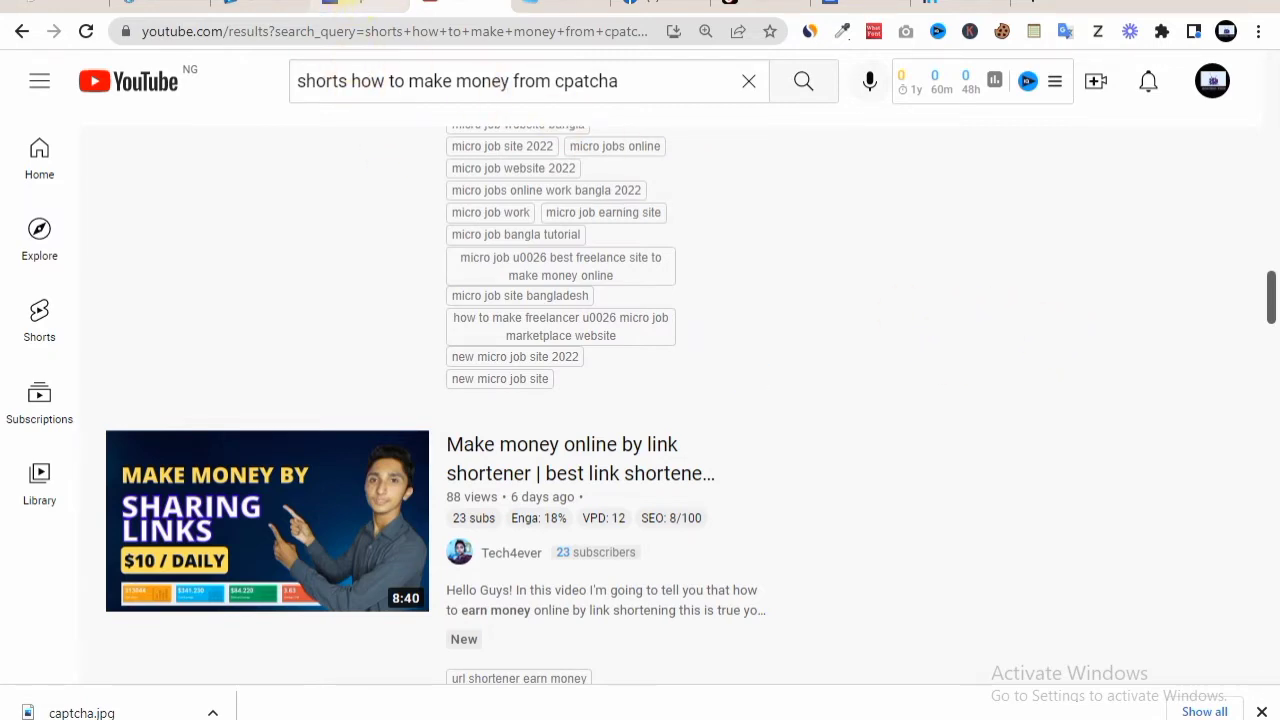
# - Switch to the captchamoney Google Sites editor tab
pyautogui.click(365, 4)
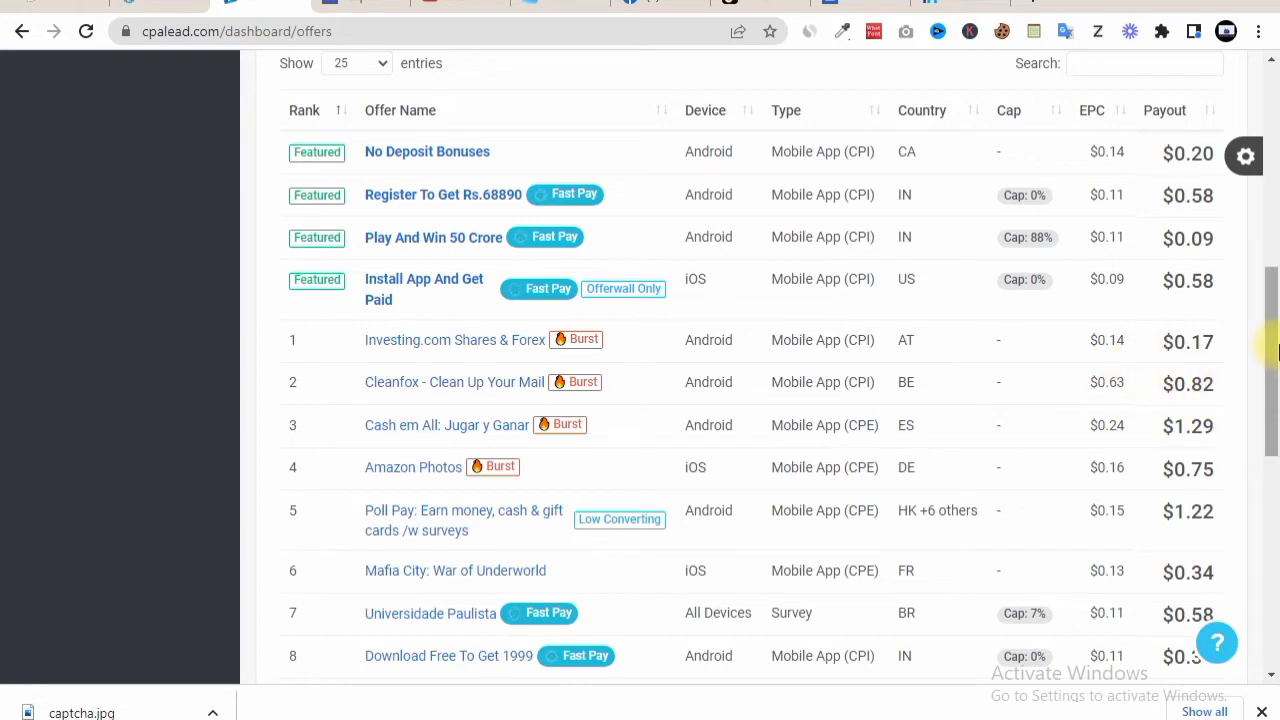
pyautogui.moveTo(1273, 365); pyautogui.dragTo(1277, 565)
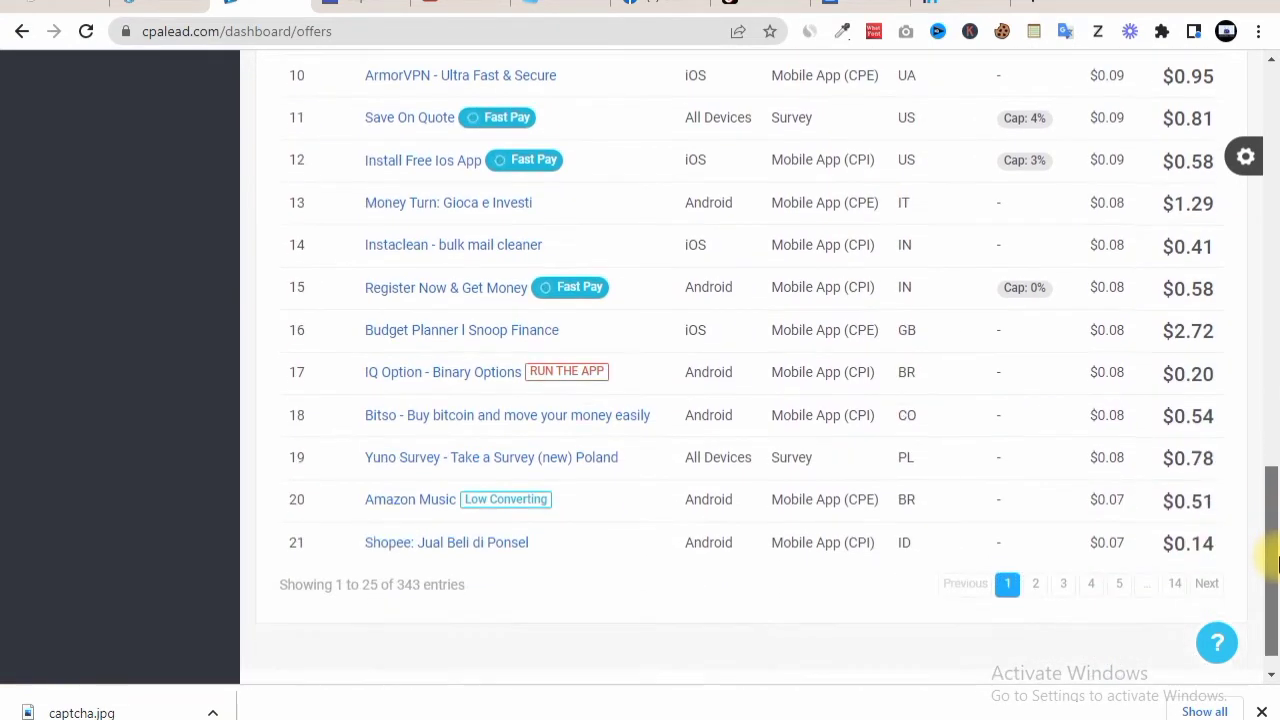
pyautogui.scroll(4, 737, 470)
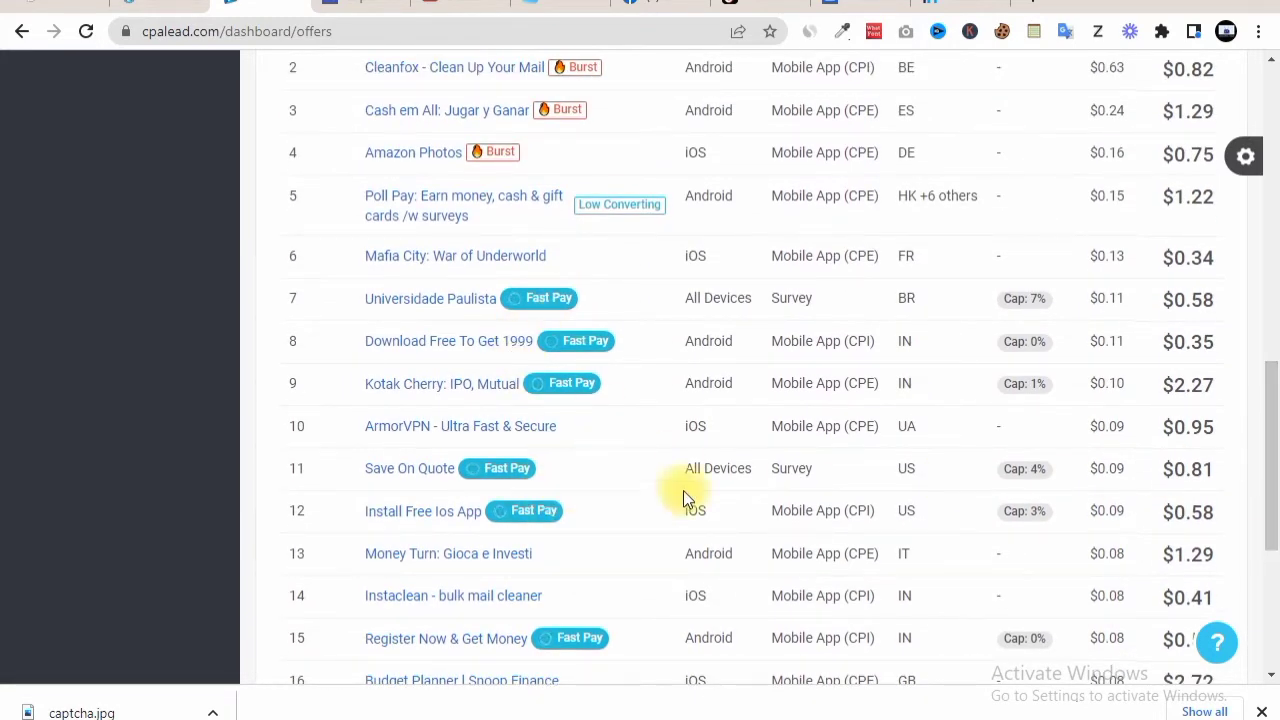
pyautogui.click(1275, 568)
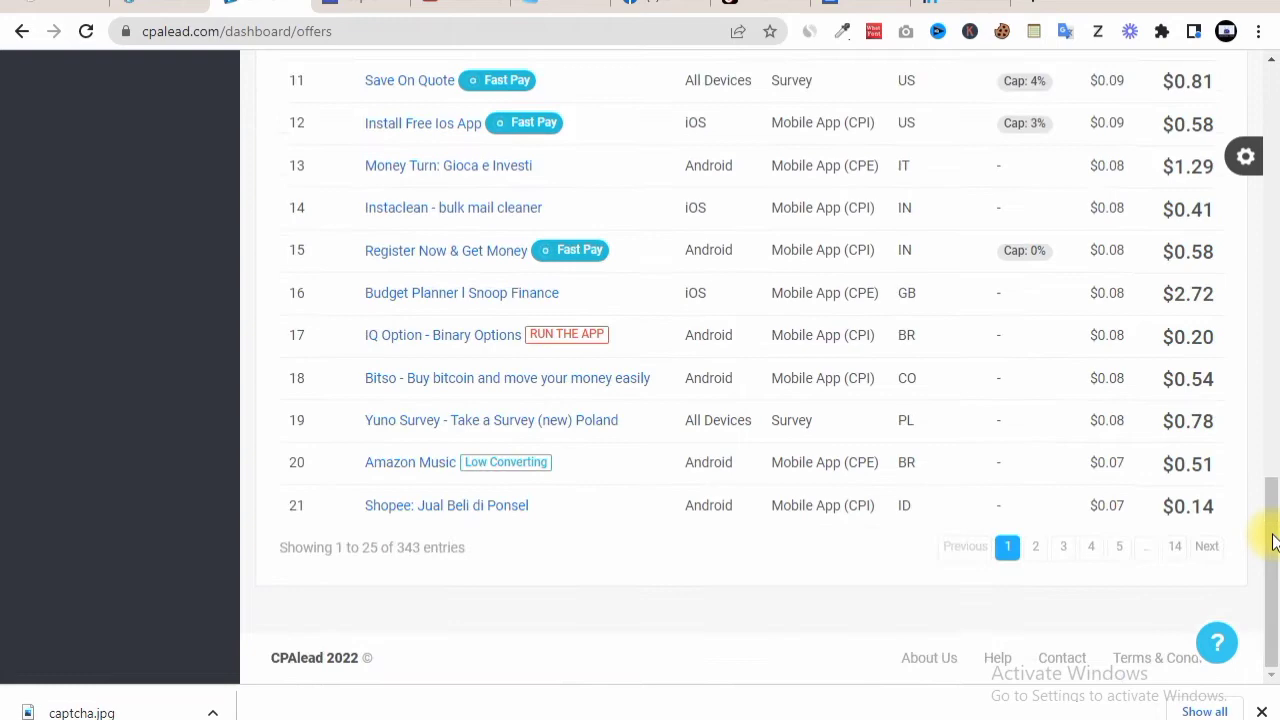
pyautogui.click(1277, 392)
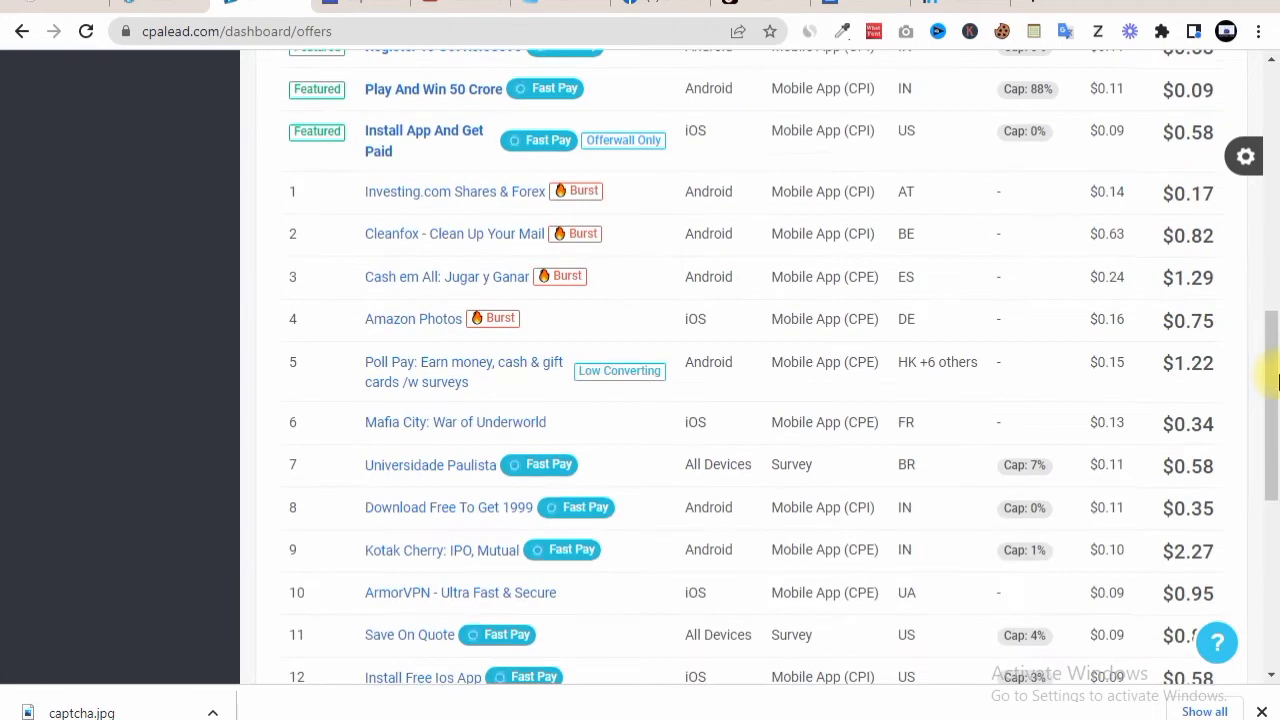
pyautogui.moveTo(1277, 392); pyautogui.dragTo(1277, 275)
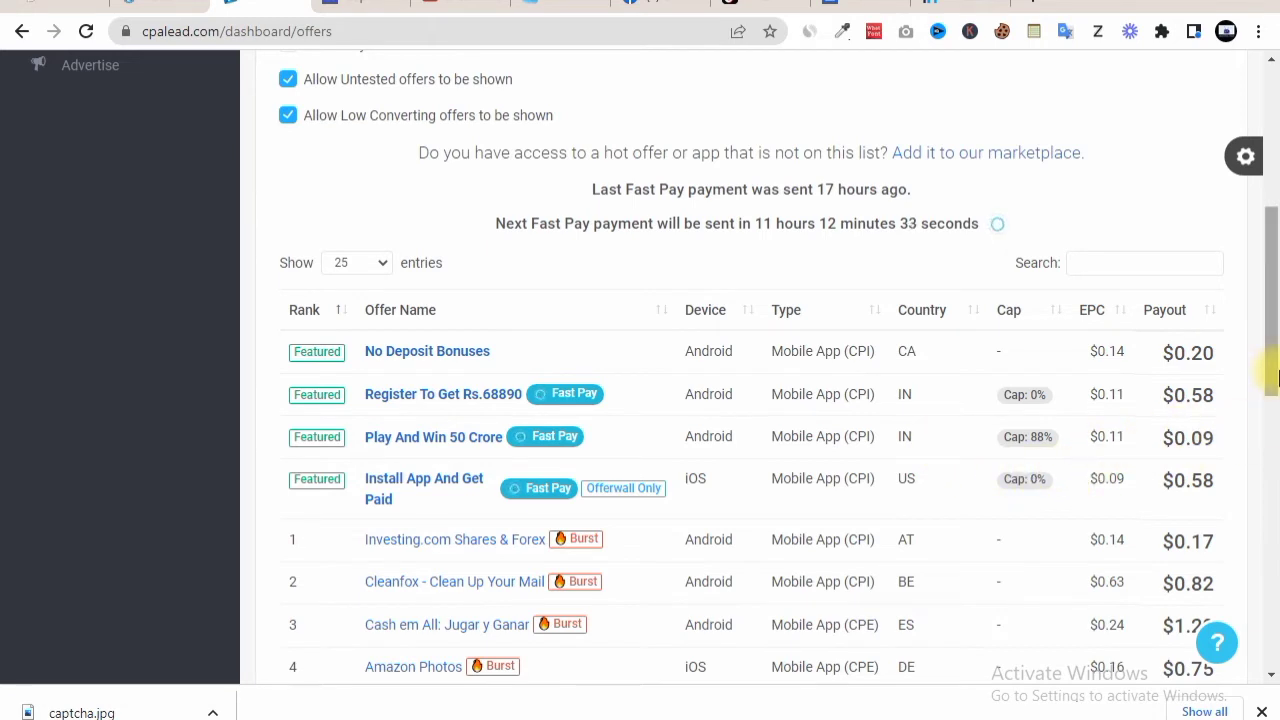
pyautogui.moveTo(1272, 379); pyautogui.dragTo(1272, 290)
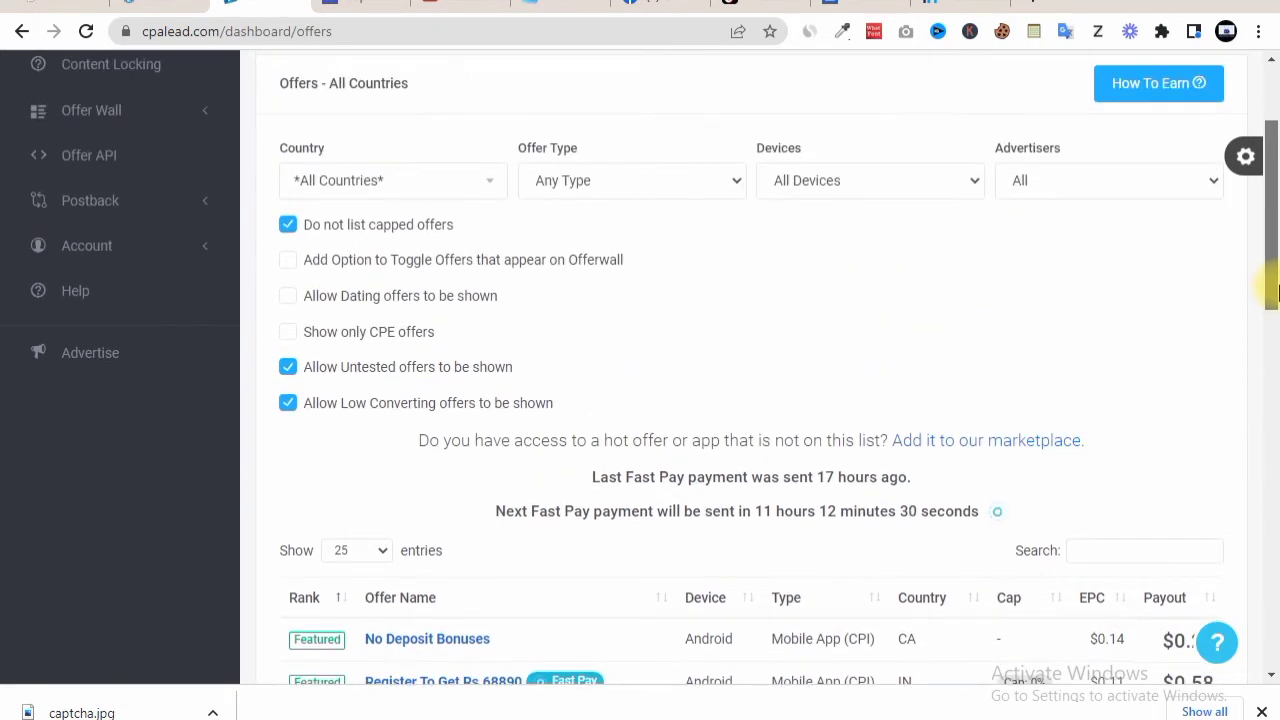
# - Filter the offers to United States and scroll through the 17 US offers and back up
pyautogui.click(499, 183)
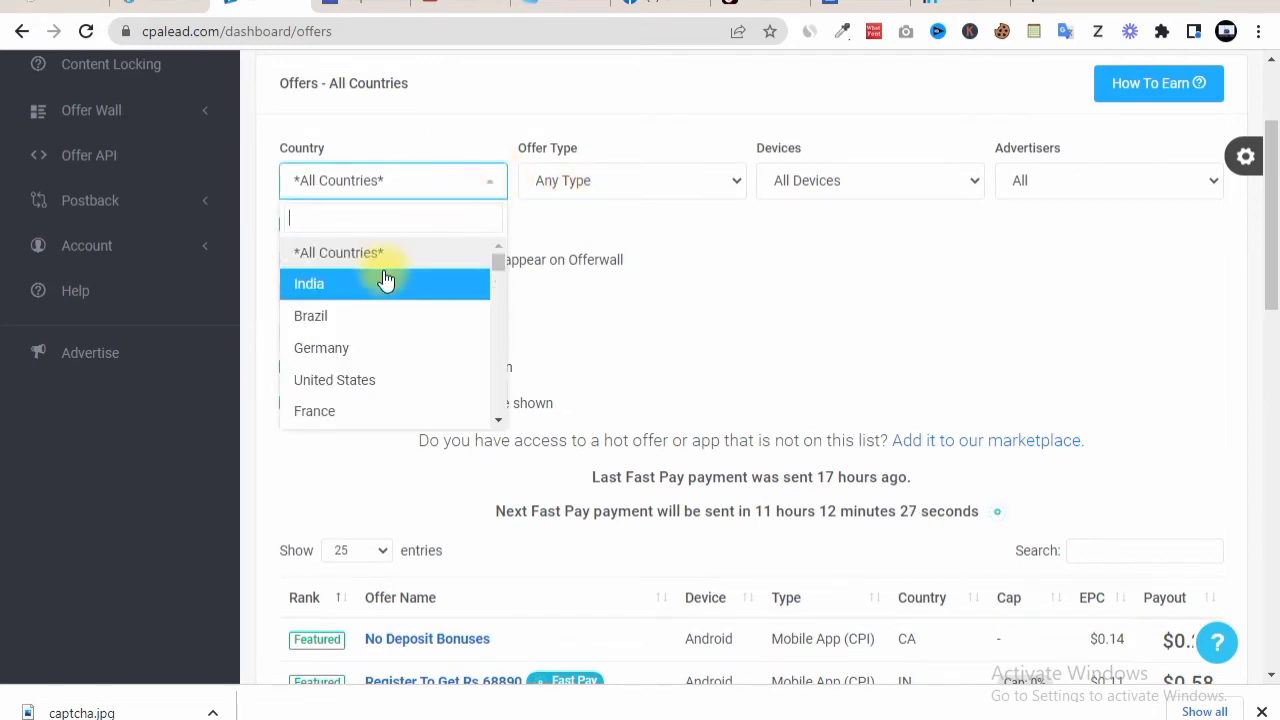
pyautogui.click(390, 379)
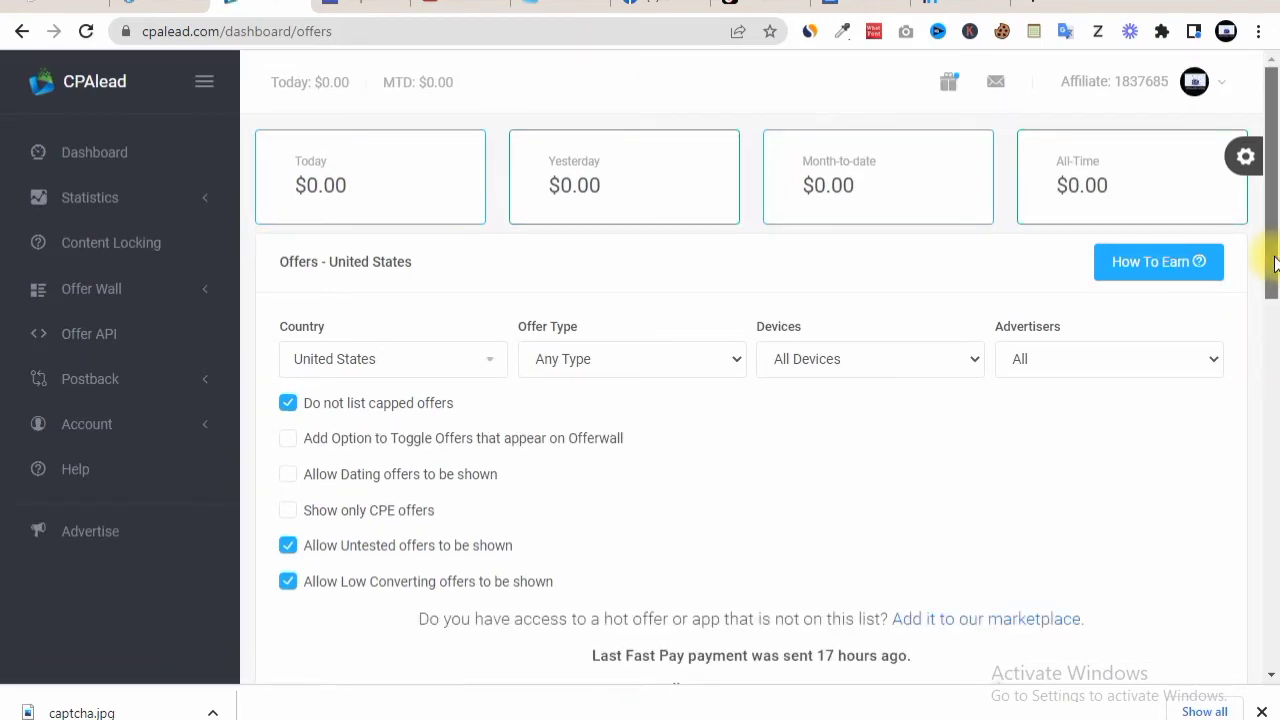
pyautogui.moveTo(1275, 260); pyautogui.dragTo(1276, 450)
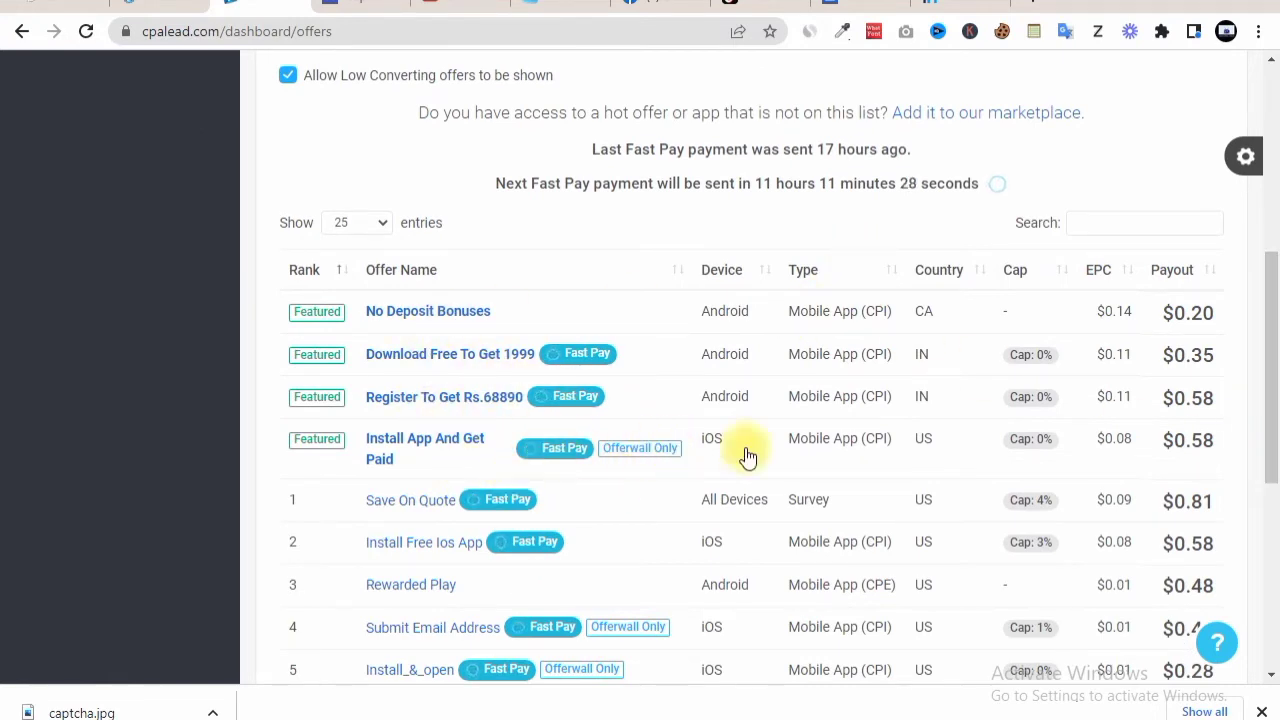
pyautogui.moveTo(1273, 393); pyautogui.dragTo(1274, 457)
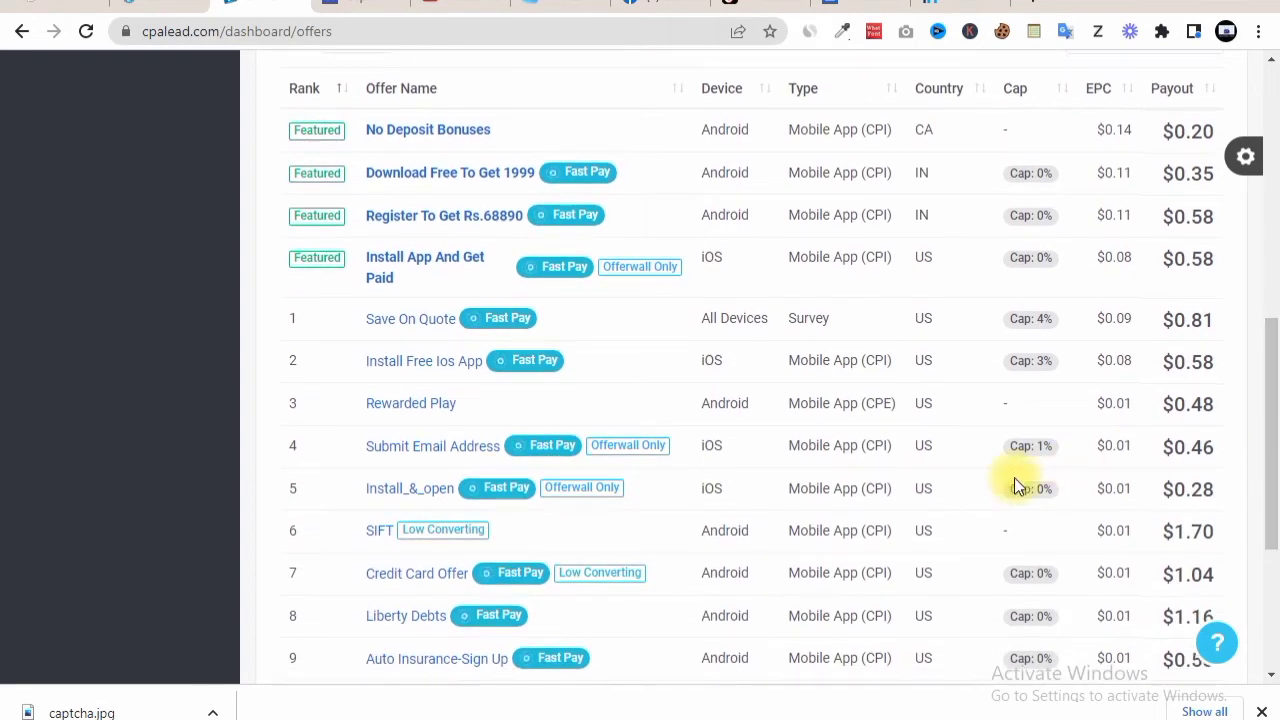
pyautogui.scroll(-2, 1080, 415)
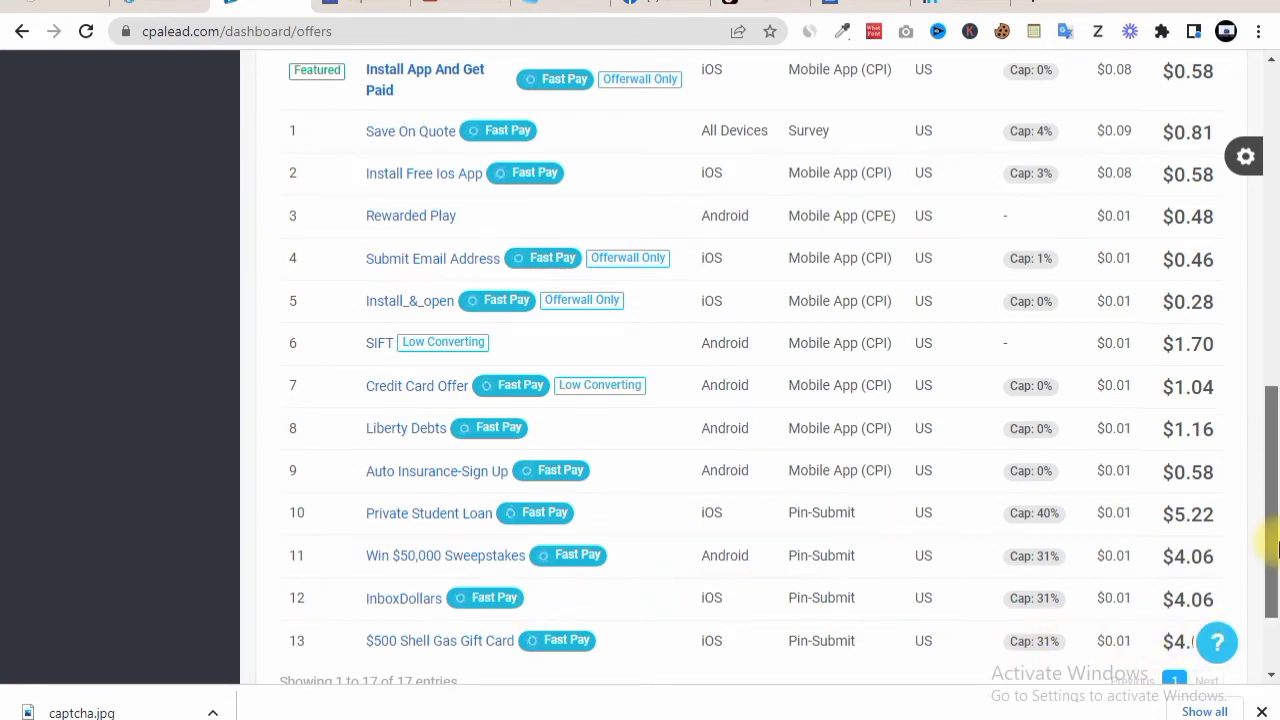
pyautogui.moveTo(1274, 540); pyautogui.dragTo(1276, 578)
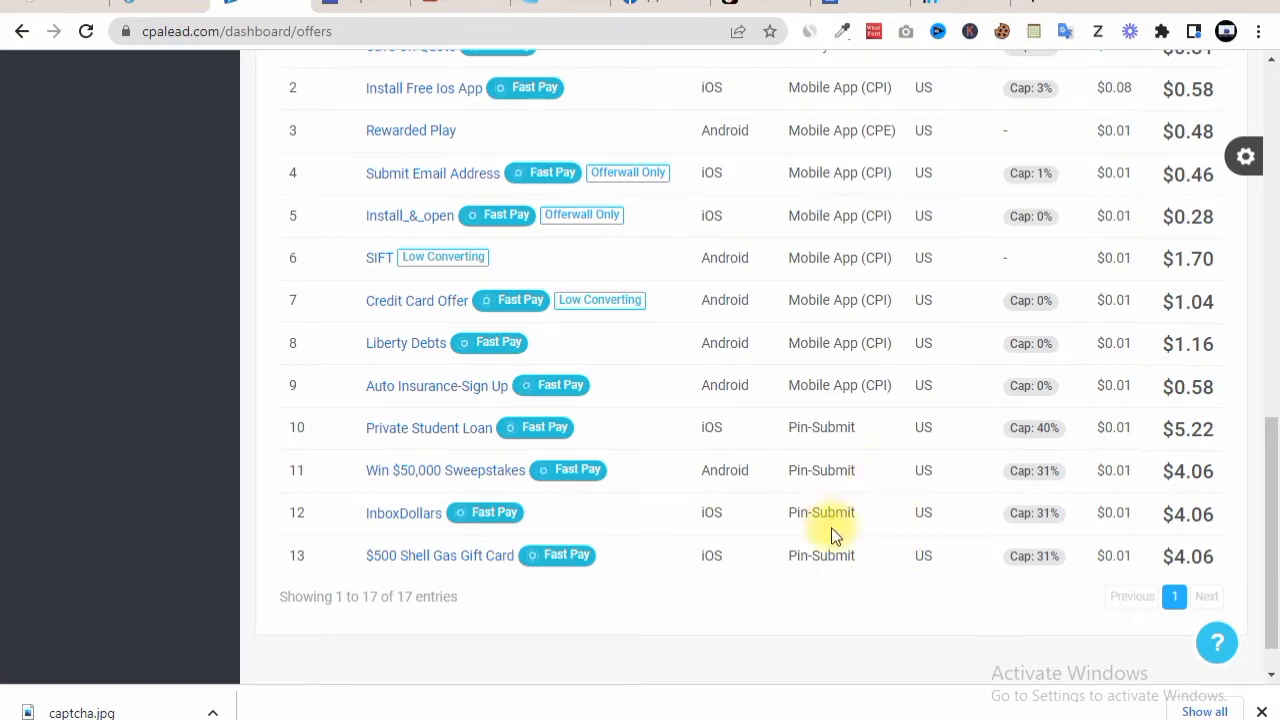
pyautogui.moveTo(1275, 555); pyautogui.dragTo(1275, 240)
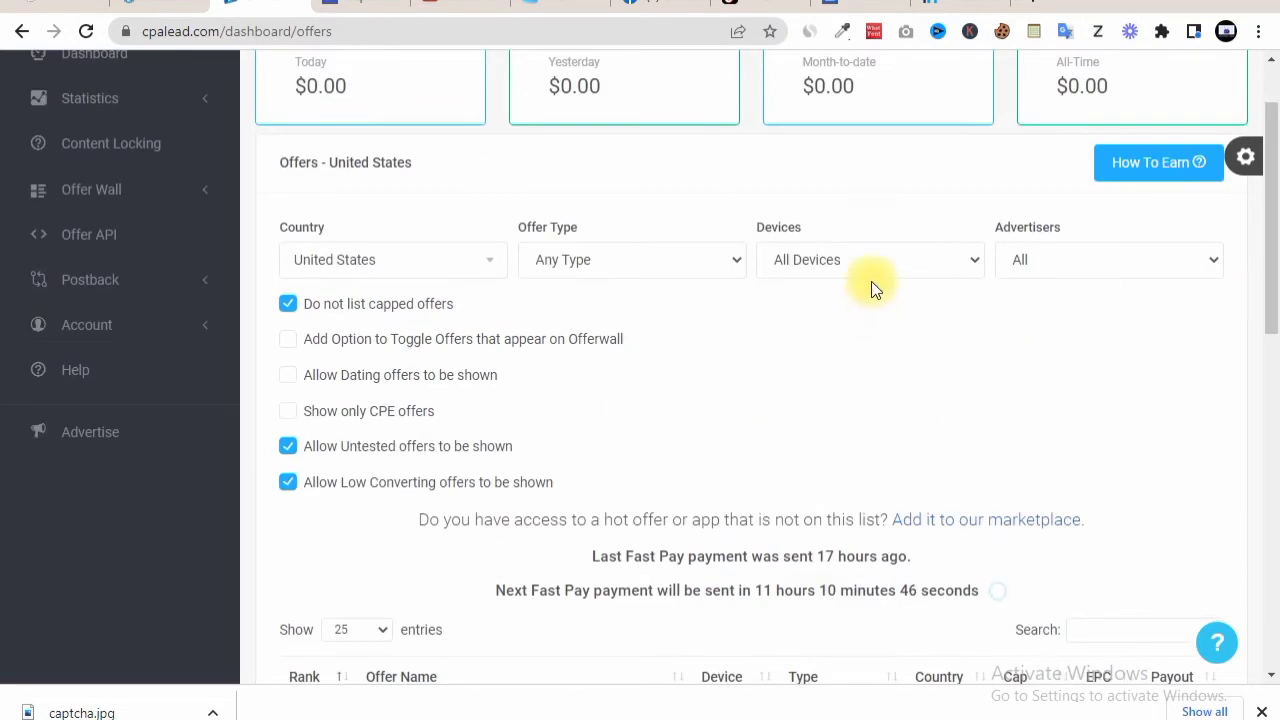
# - Set Offer Type to 'Email Submits & Surveys' and scroll down to the 5 remaining offers
pyautogui.click(690, 262)
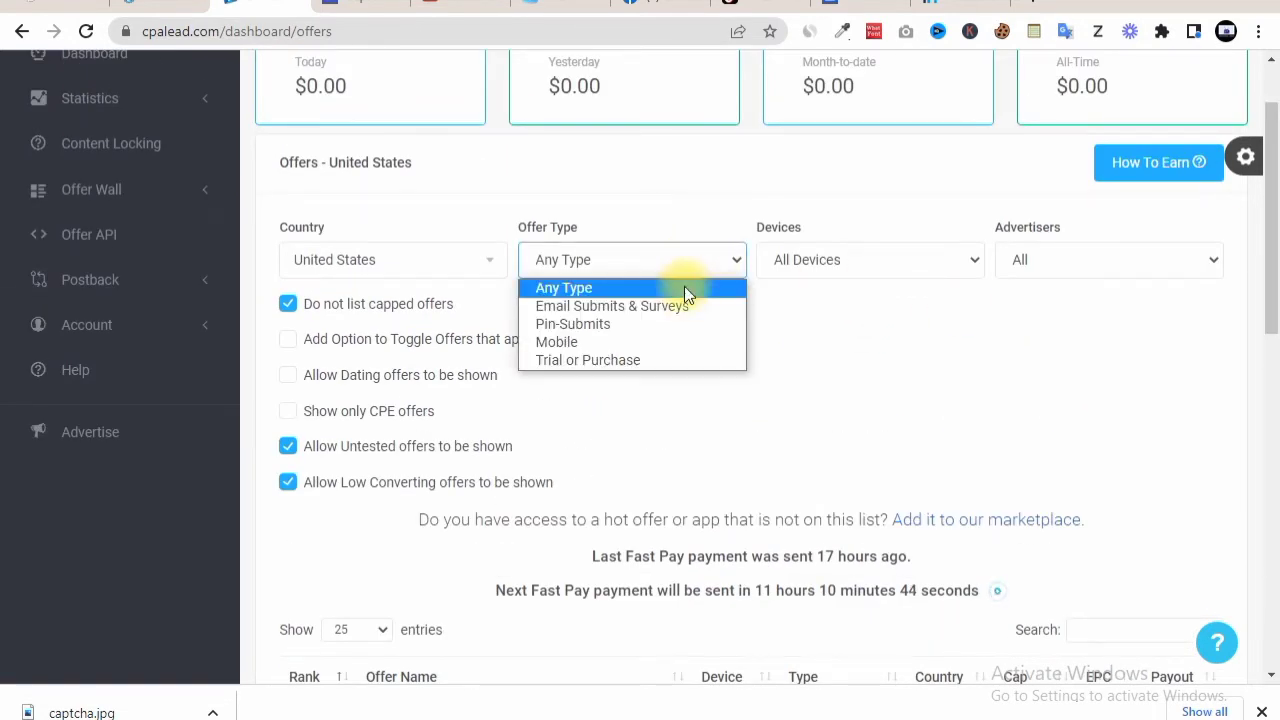
pyautogui.click(659, 307)
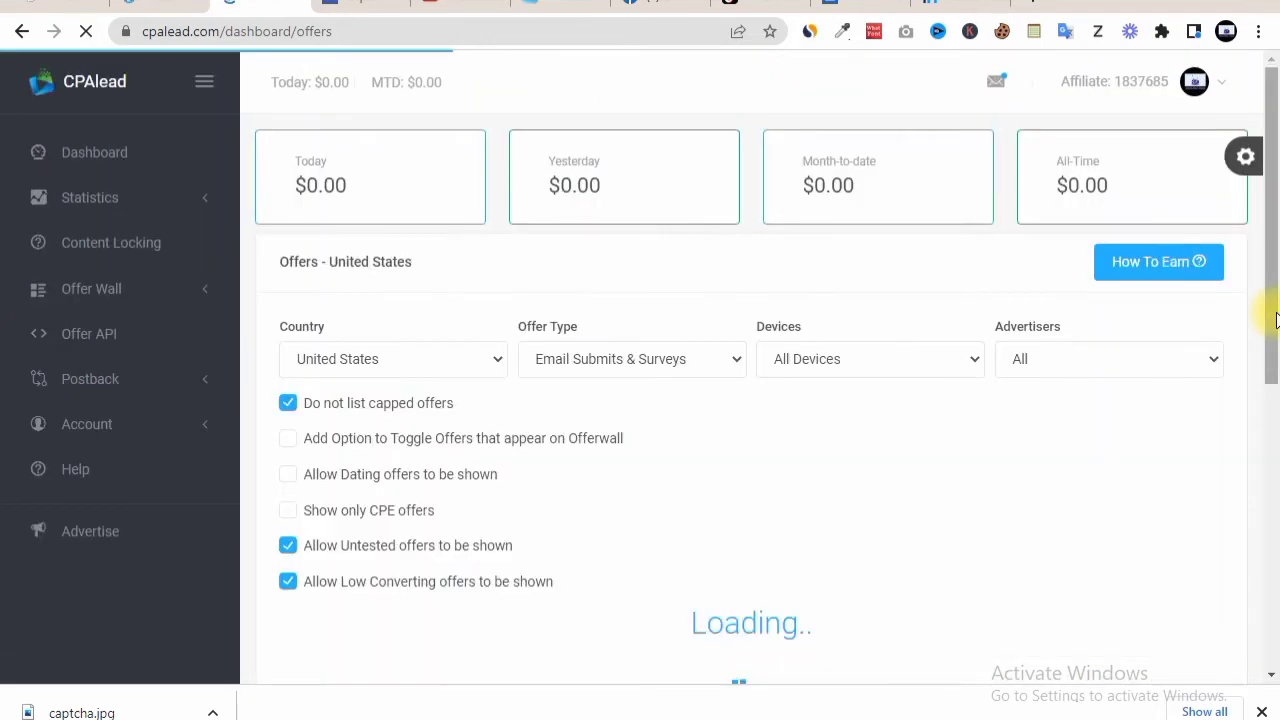
pyautogui.moveTo(1272, 323); pyautogui.dragTo(1276, 522)
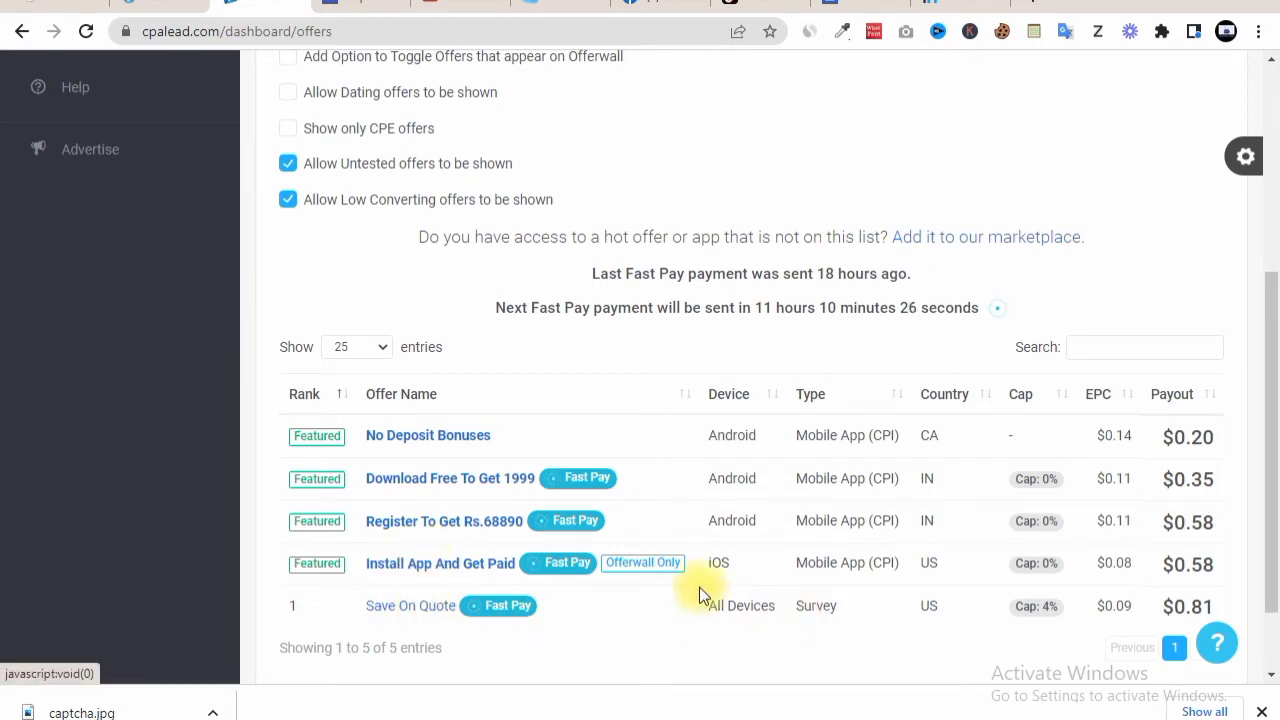
# - Open the Save On Quote survey offer's details page and copy its Affiliate Link
pyautogui.moveTo(533, 613)
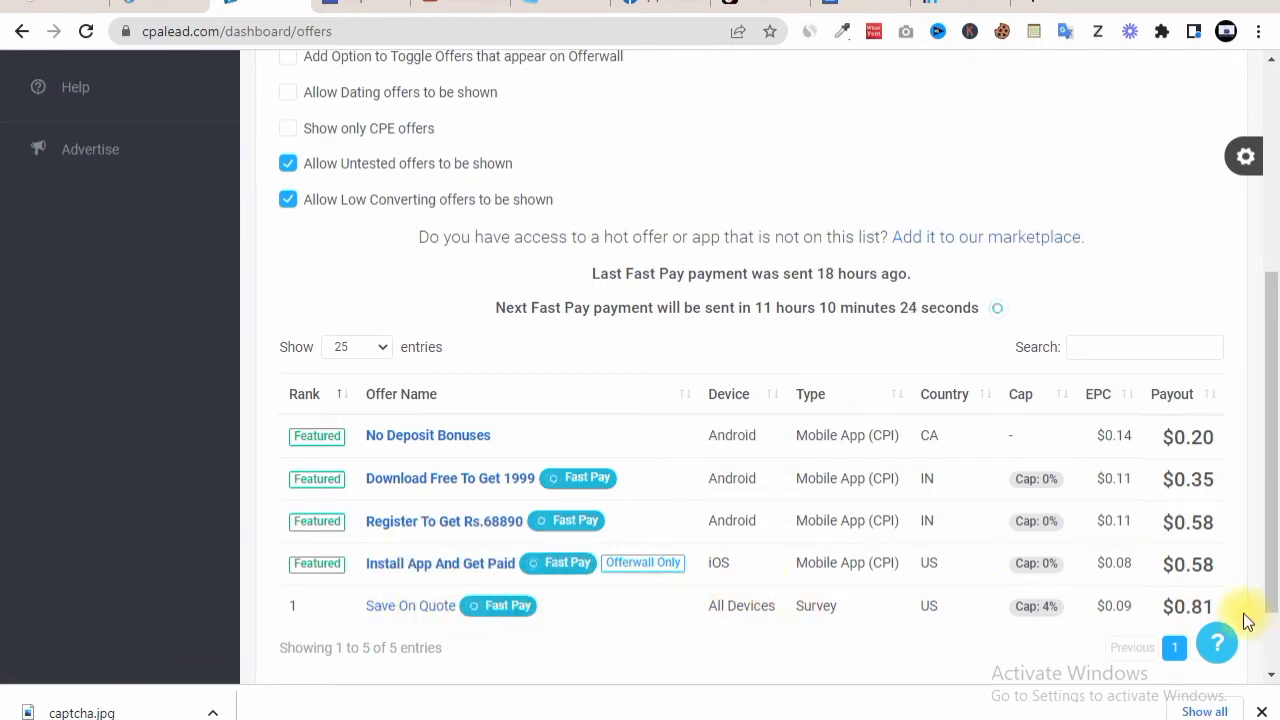
pyautogui.scroll(-1, 1275, 565)
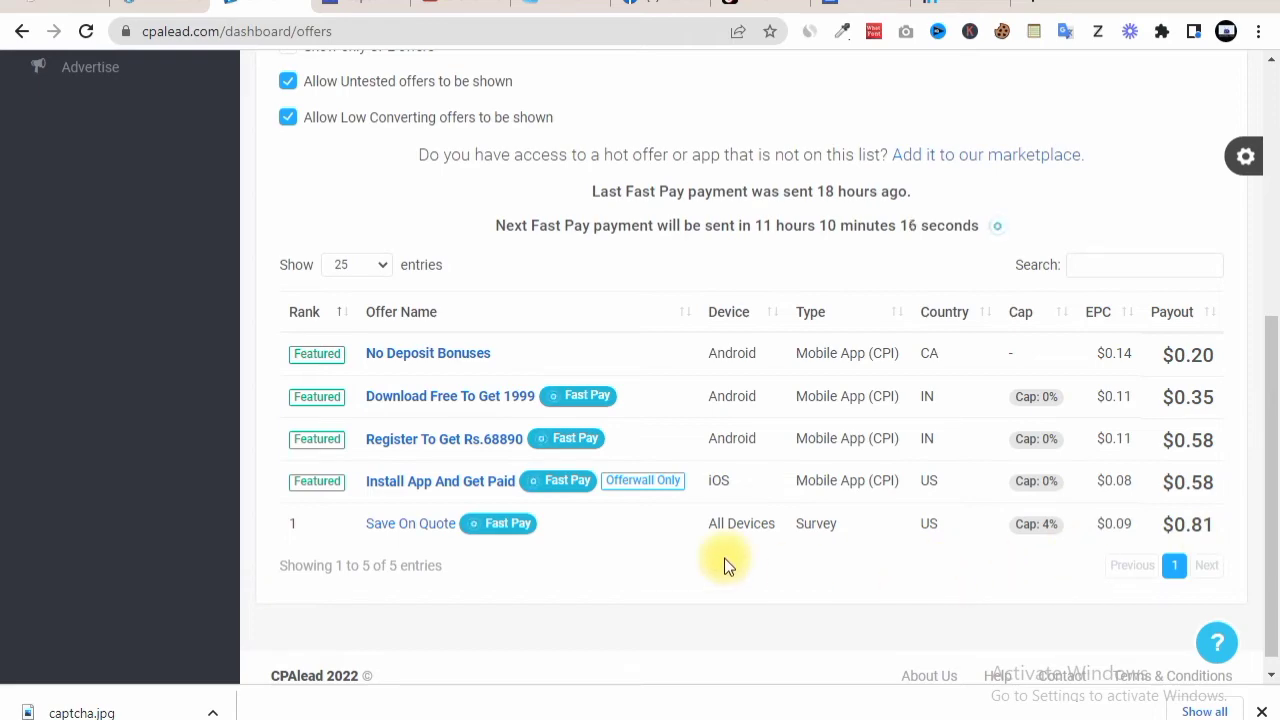
pyautogui.click(425, 527)
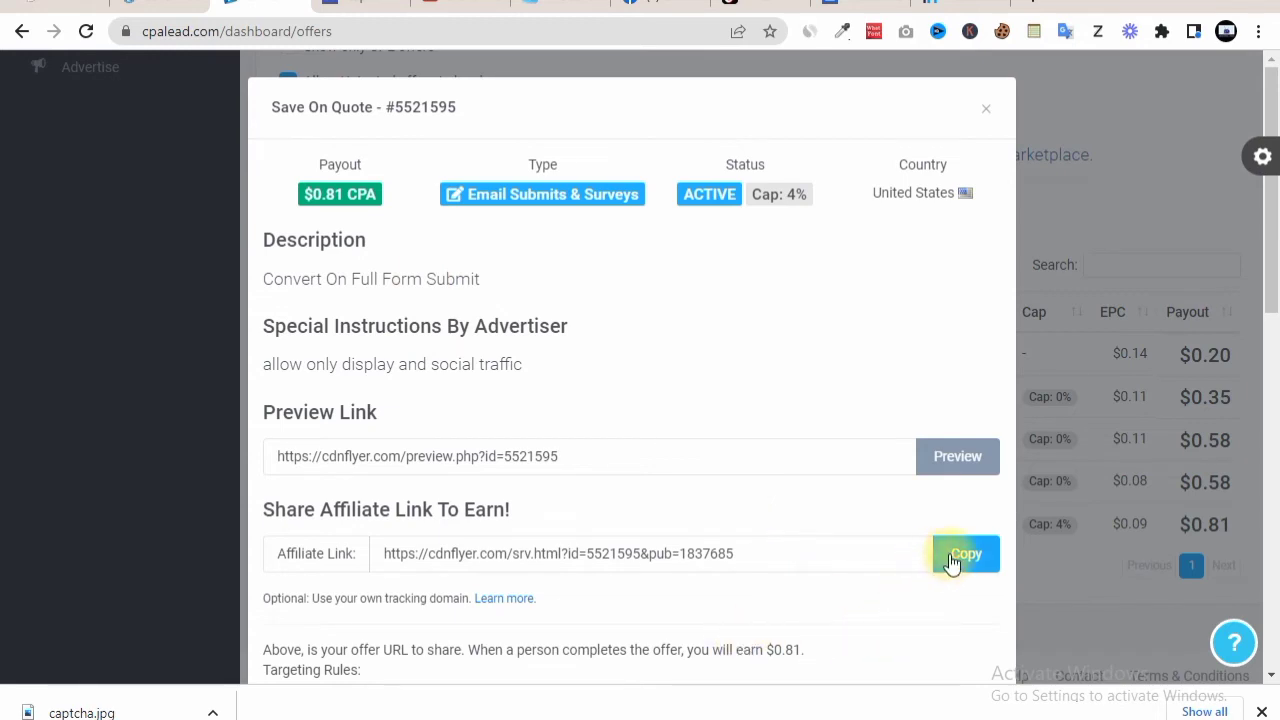
pyautogui.click(952, 560)
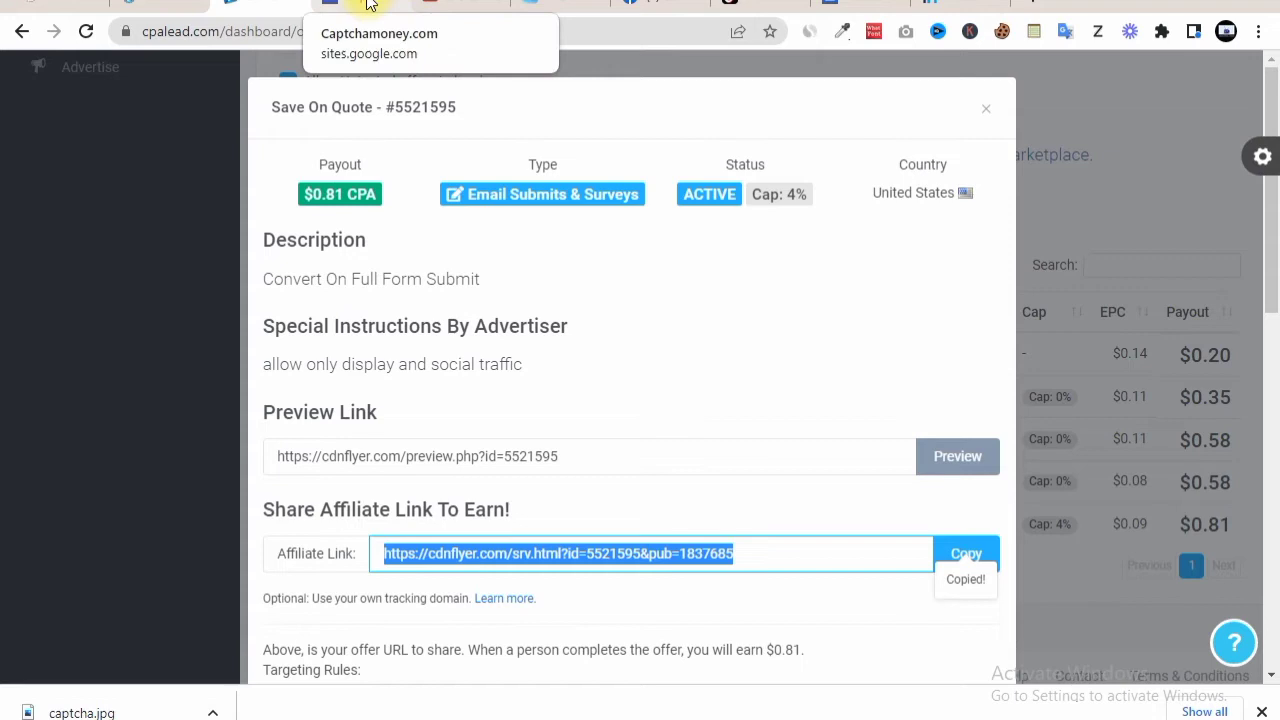
# - Replace the Start Now button's existing URL with the pasted Save On Quote affiliate link
pyautogui.click(368, 5)
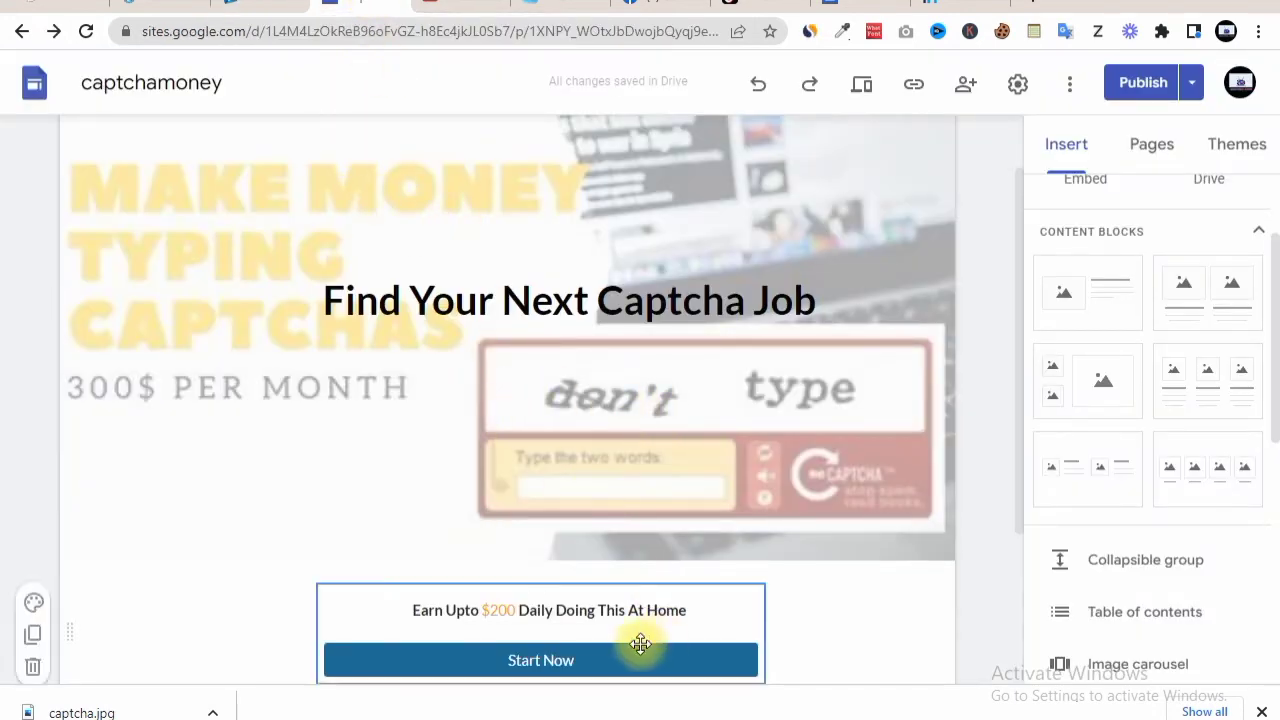
pyautogui.click(605, 660)
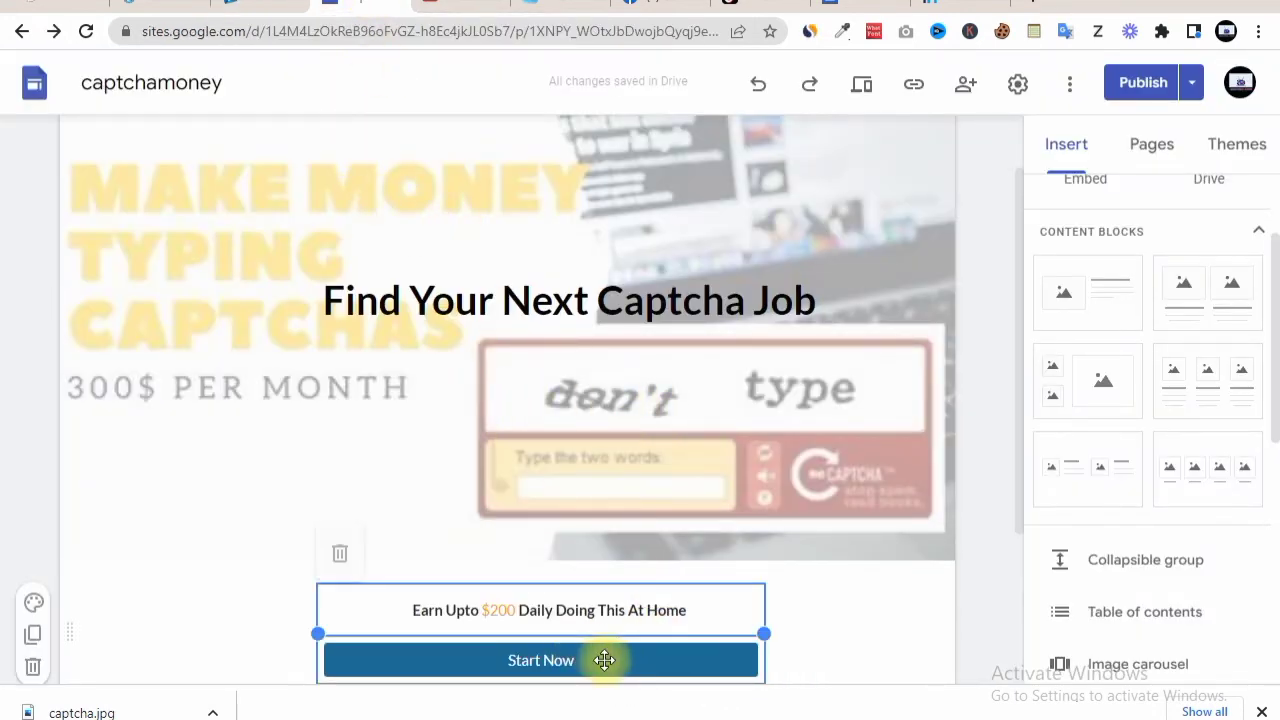
pyautogui.click(607, 665)
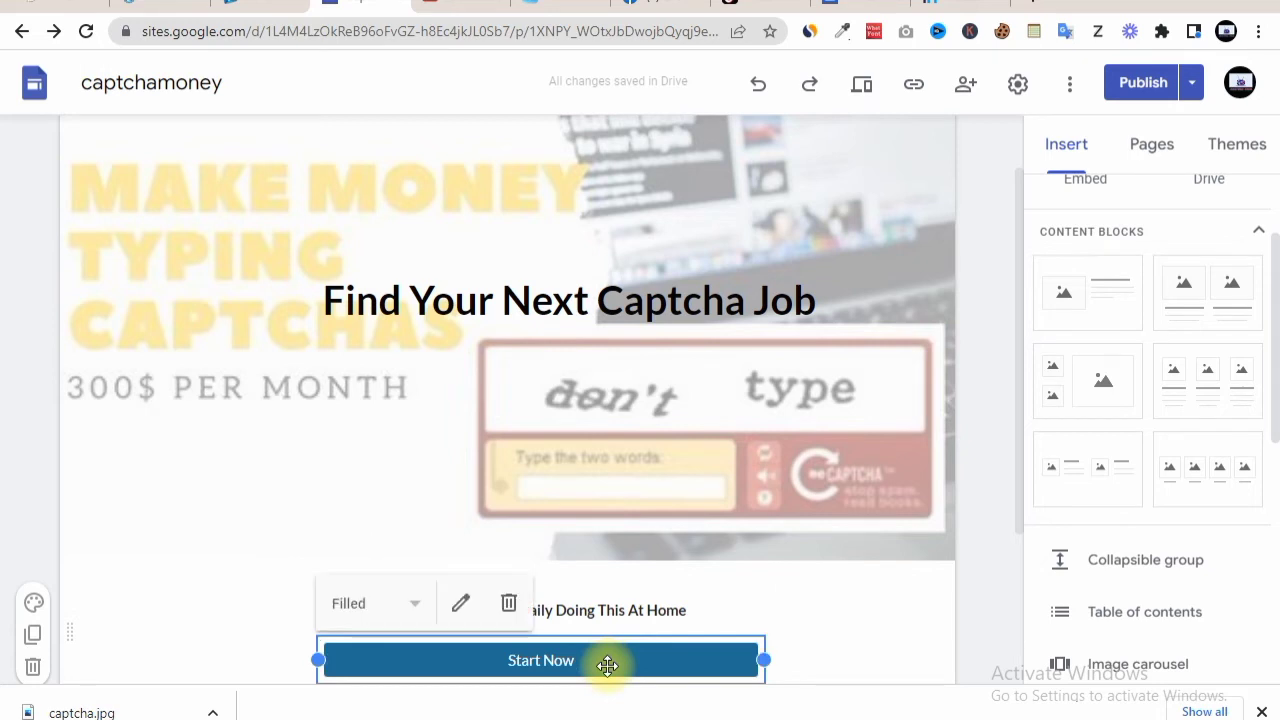
pyautogui.click(470, 607)
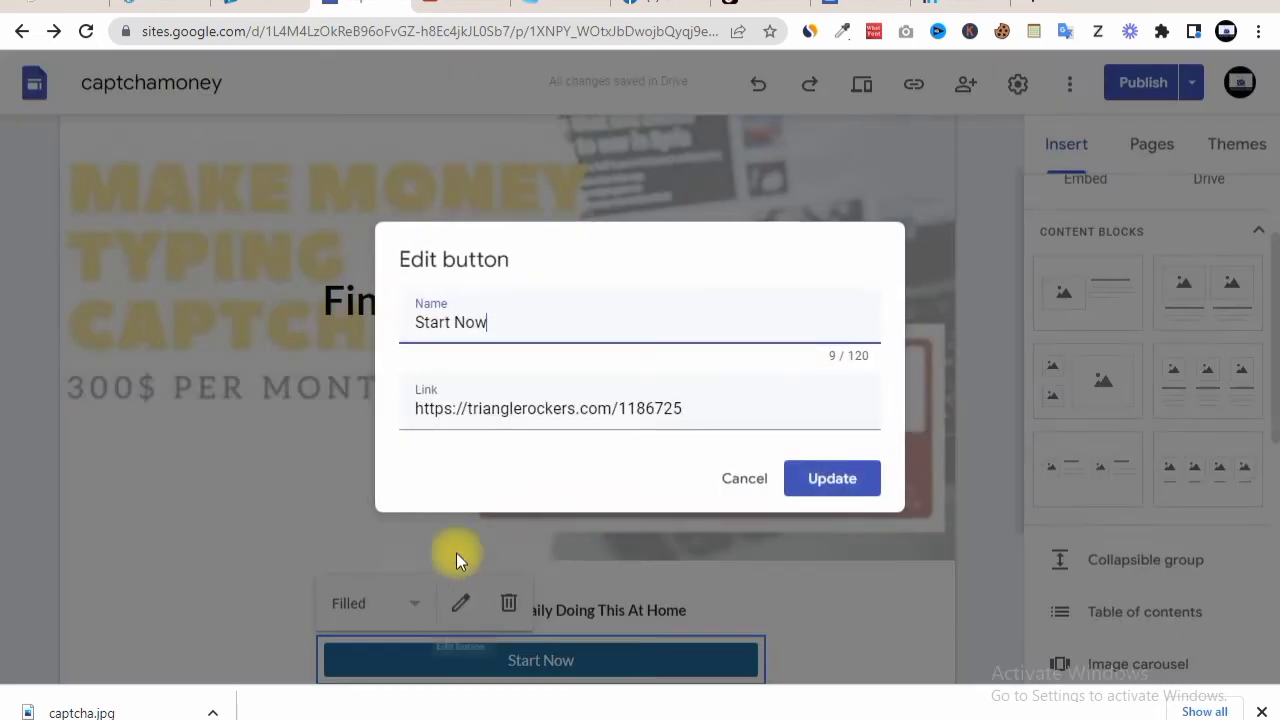
pyautogui.click(710, 410)
pyautogui.moveTo(710, 410); pyautogui.dragTo(417, 425)
pyautogui.rightClick(410, 424)
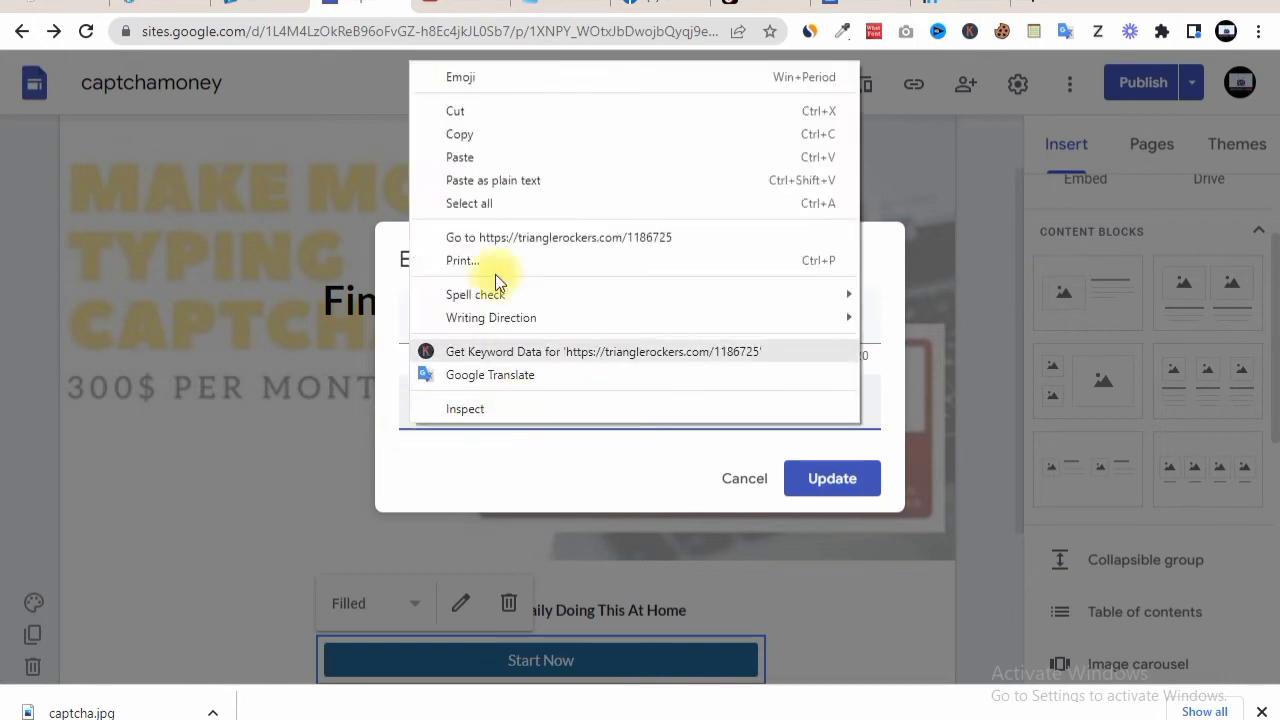
pyautogui.click(520, 159)
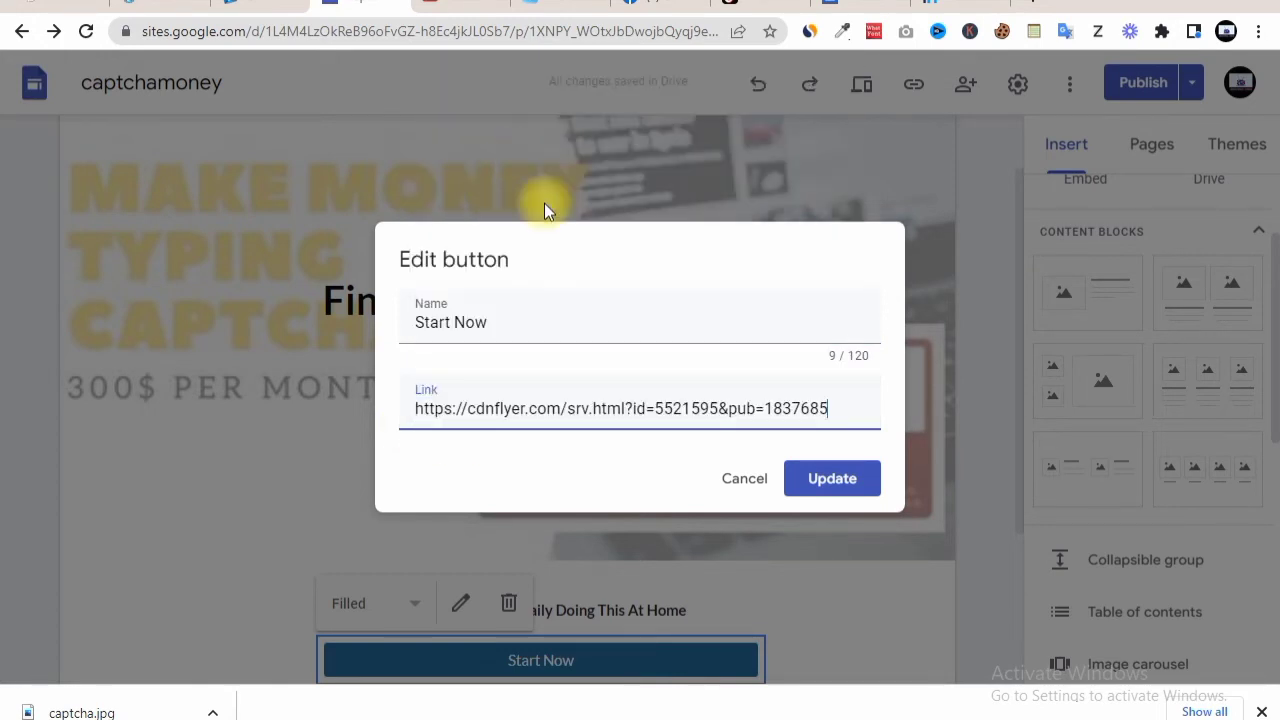
# - Apply the new button link and copy the captchamoney site's published link
pyautogui.click(810, 470)
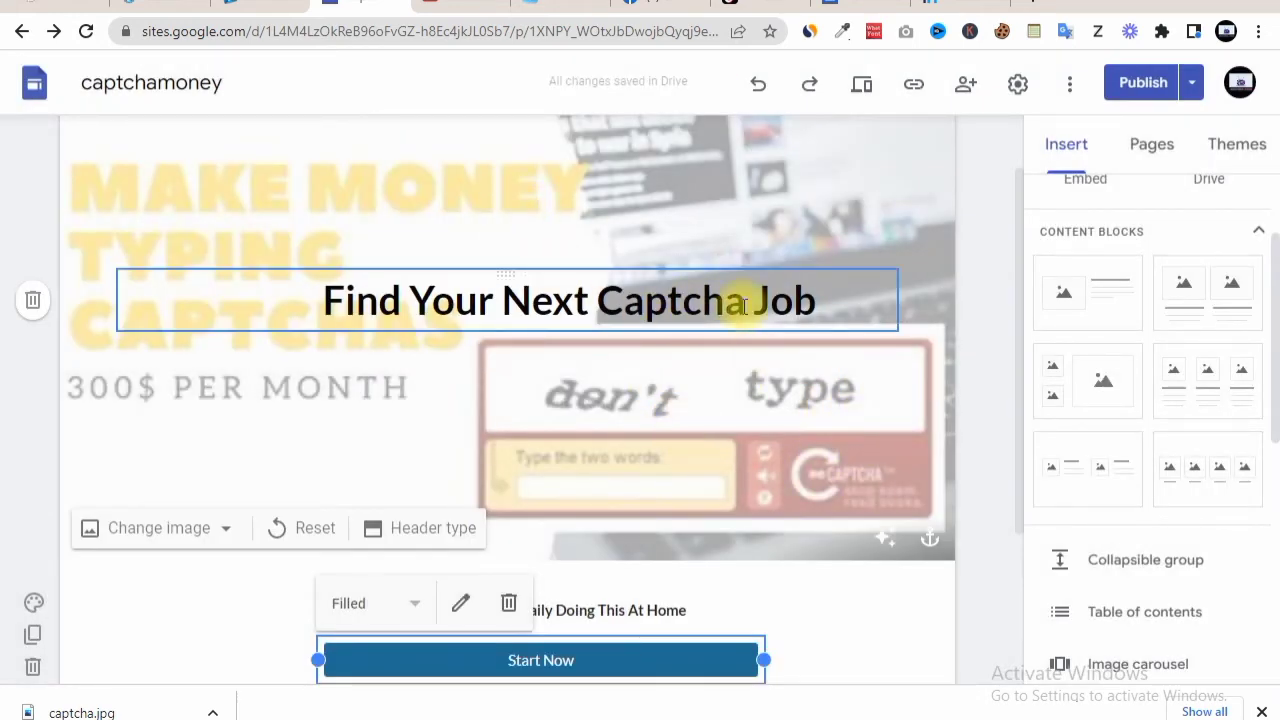
pyautogui.click(913, 84)
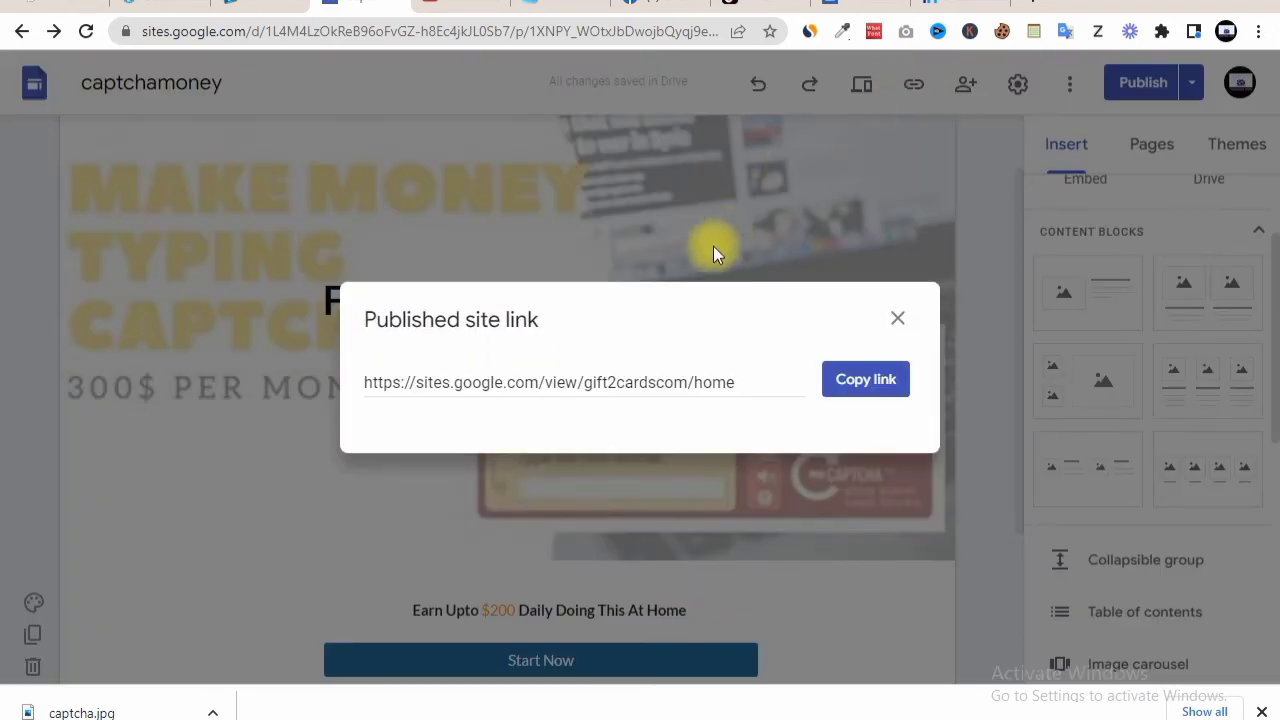
pyautogui.click(886, 378)
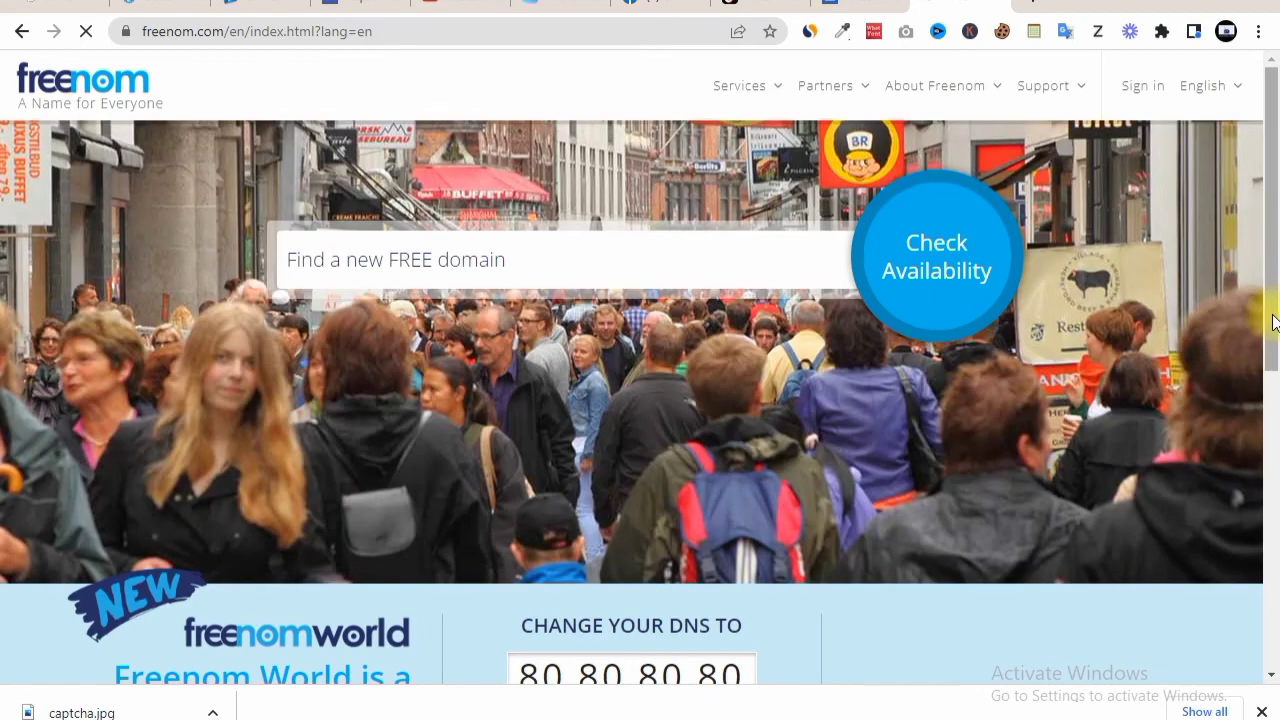
# - Search Freenom for captcha.com and review results showing it and its free extensions unavailable
pyautogui.moveTo(1273, 322)
pyautogui.mouseDown()
pyautogui.moveTo(1273, 585)
pyautogui.moveTo(1275, 318)
pyautogui.mouseUp()
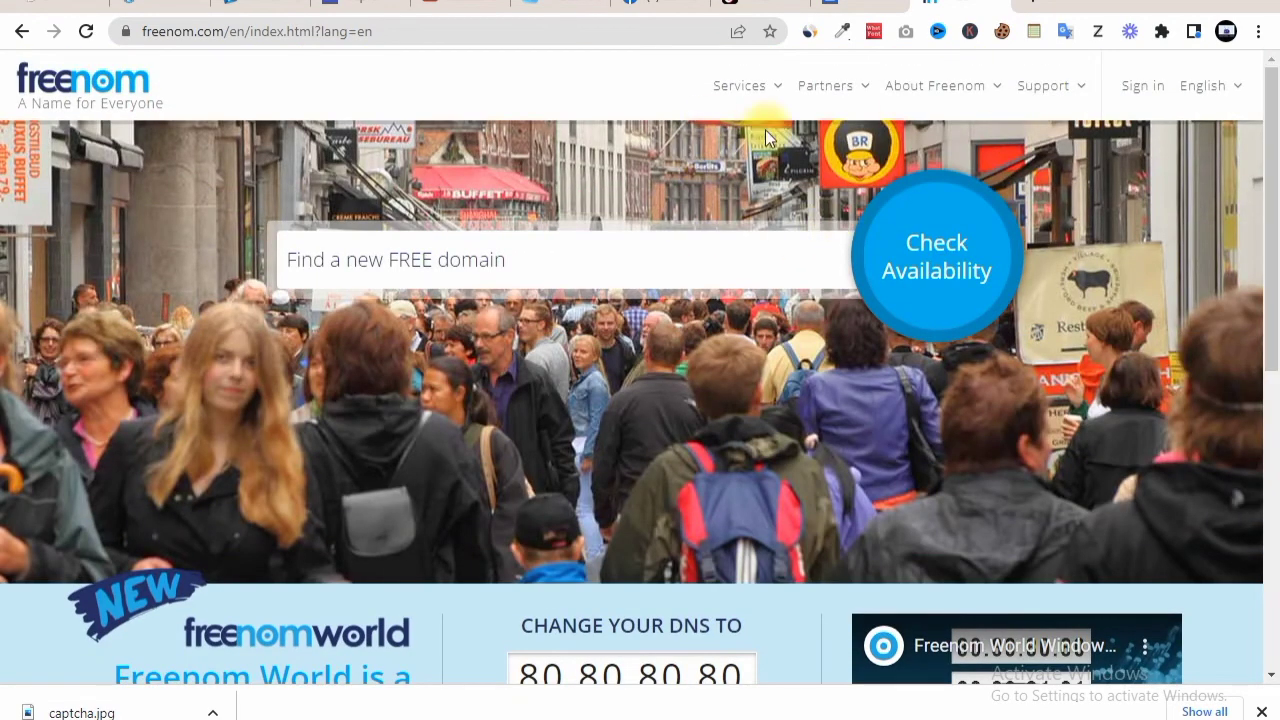
pyautogui.click(464, 268)
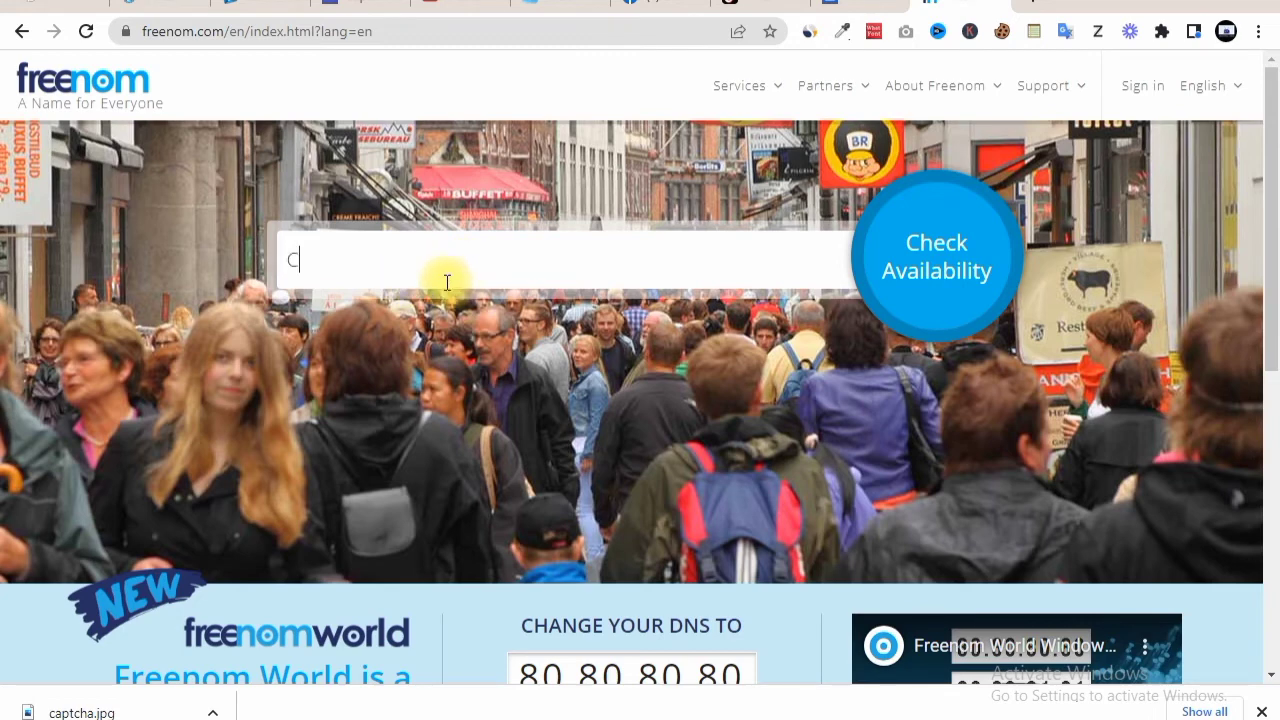
pyautogui.write('CAPTCHA.COM')
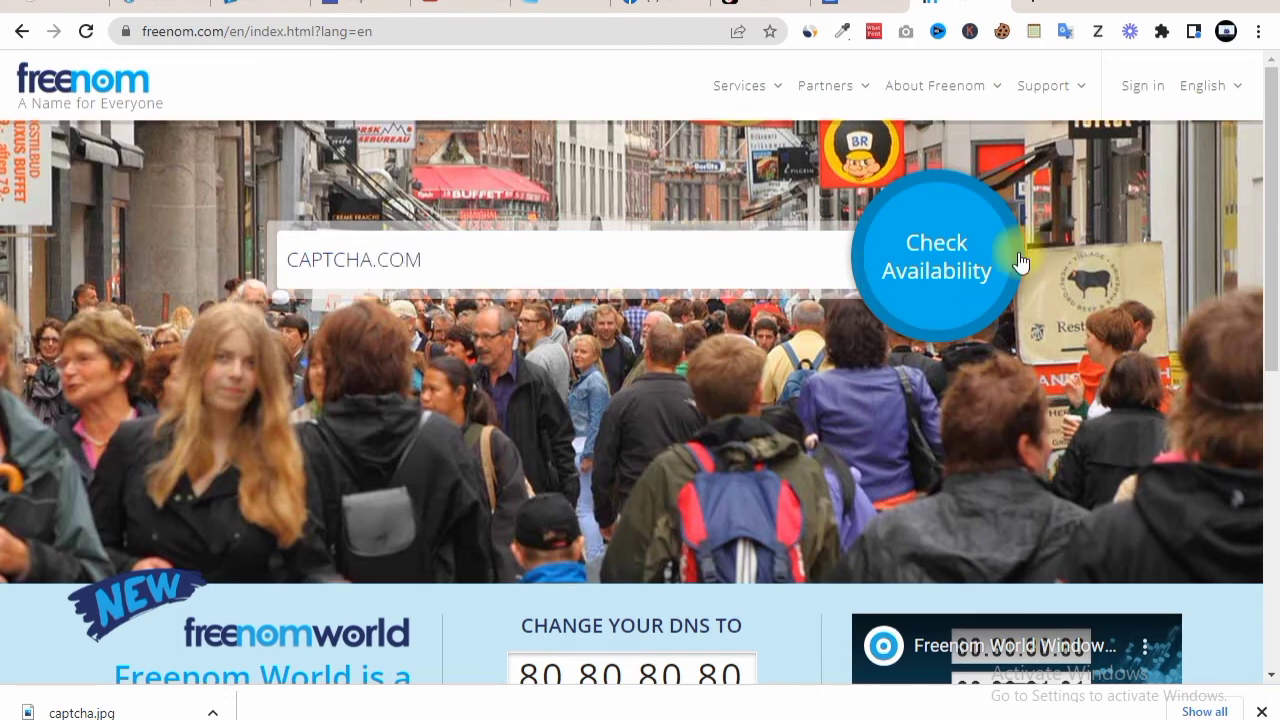
pyautogui.click(945, 255)
pyautogui.moveTo(1266, 180); pyautogui.dragTo(1275, 322)
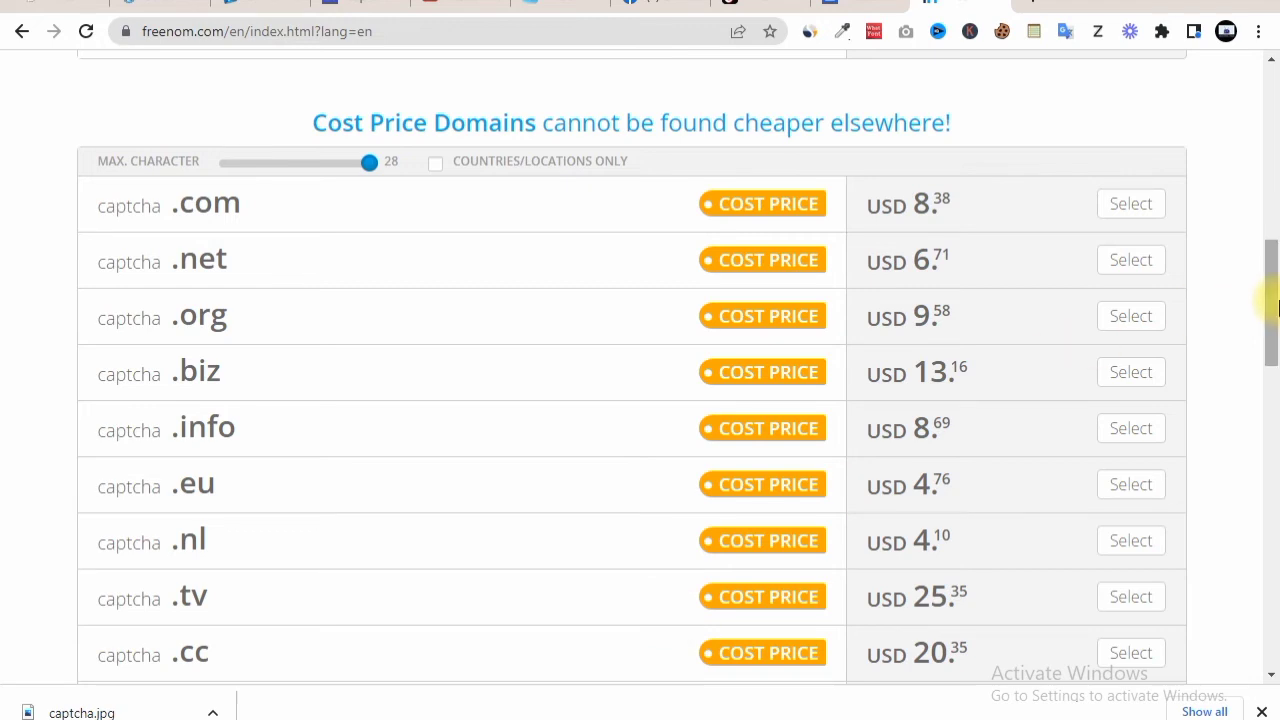
pyautogui.scroll(-6, 1273, 305)
pyautogui.press('Home')
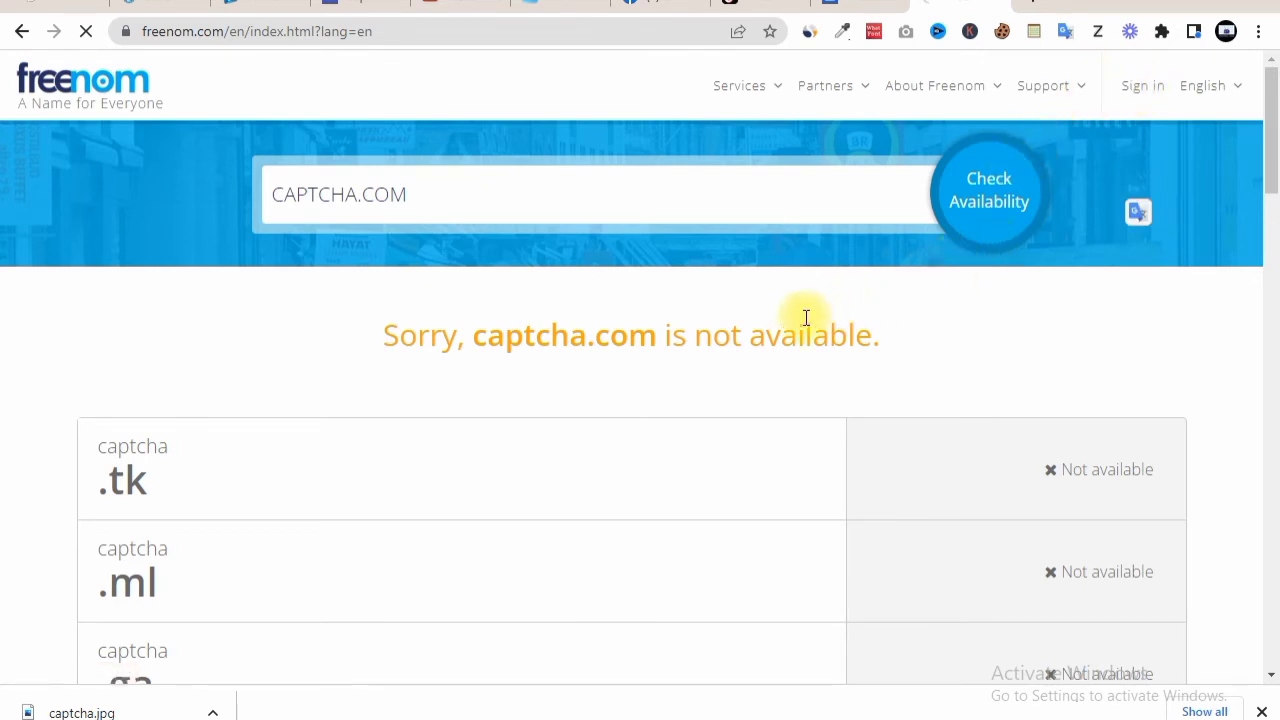
pyautogui.click(441, 3)
# - Flip to the captchamoney editor tab, then back to YouTube's captcha shorts results
pyautogui.click(358, 3)
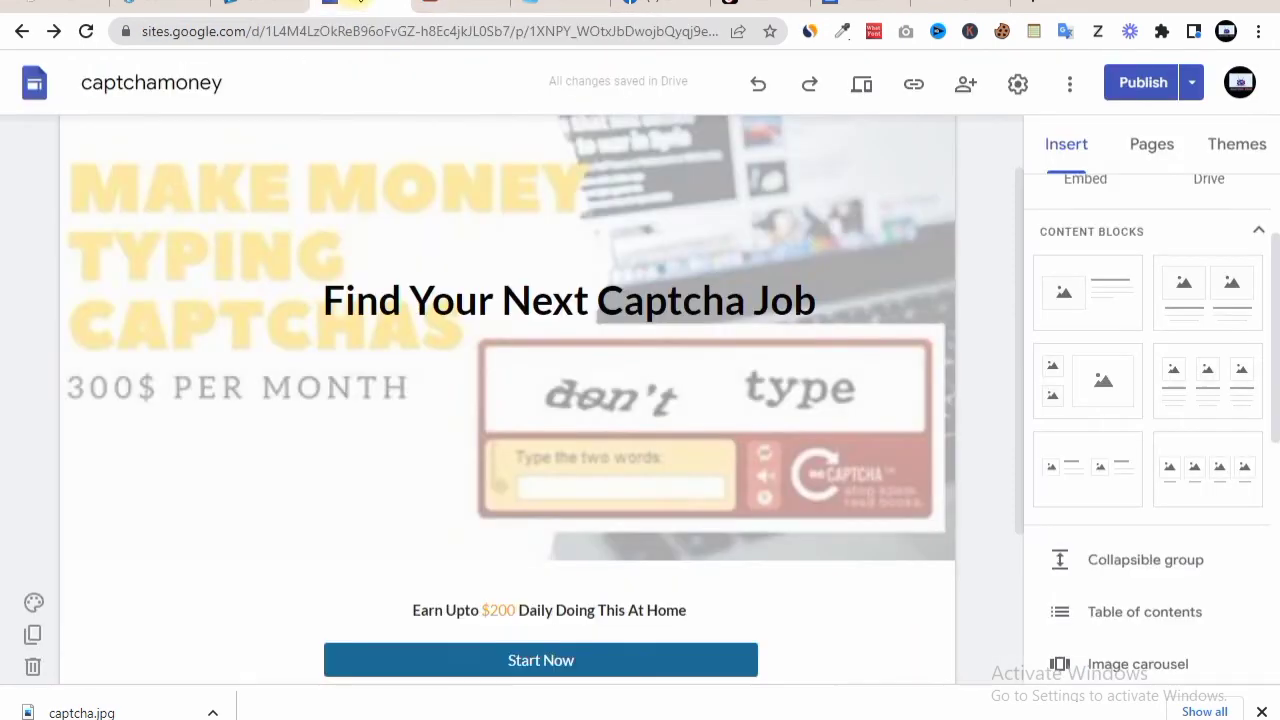
pyautogui.click(441, 3)
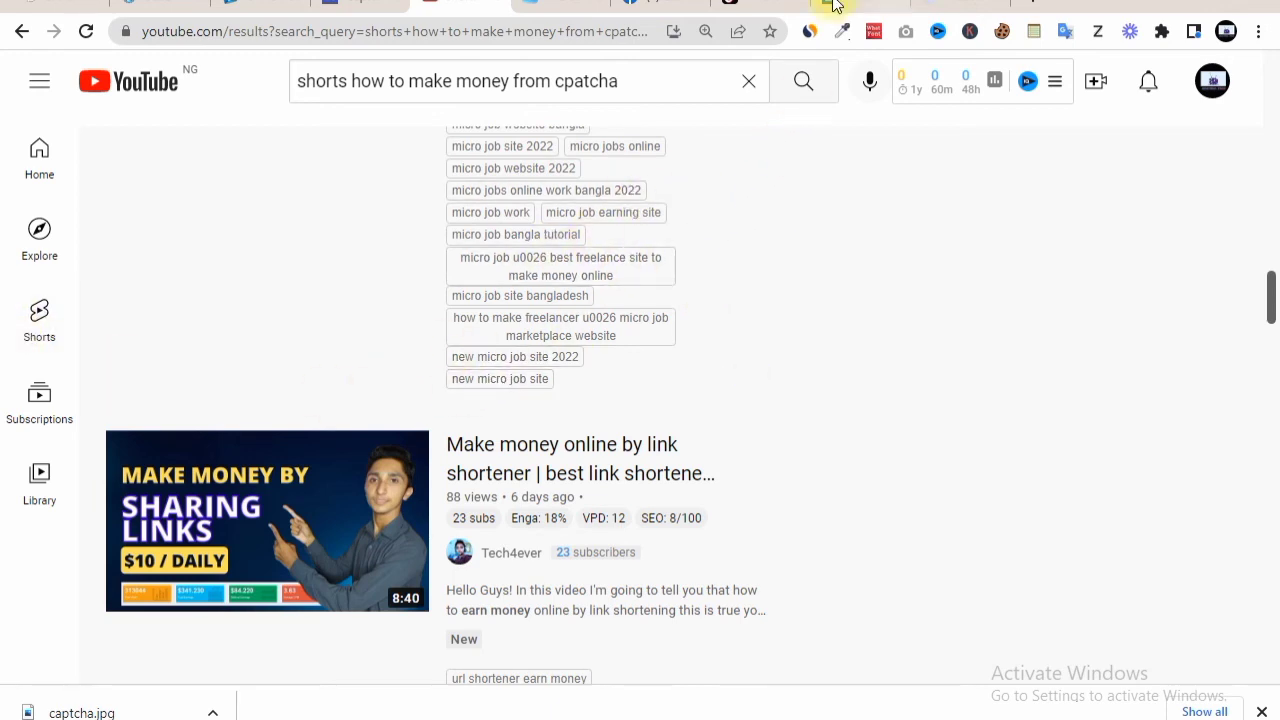
# - Scroll through TikTok's top 'how to make money with captcha' videos, loading more, then go to SnapTik
pyautogui.click(760, 4)
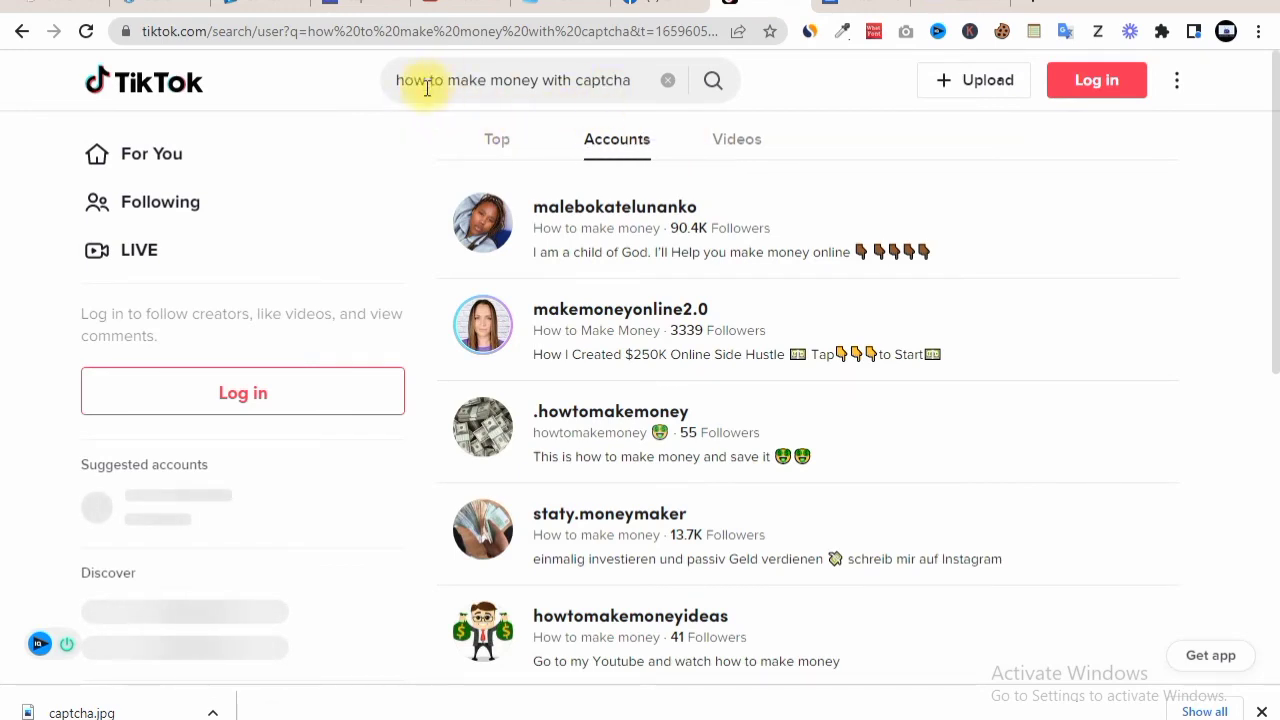
pyautogui.click(490, 145)
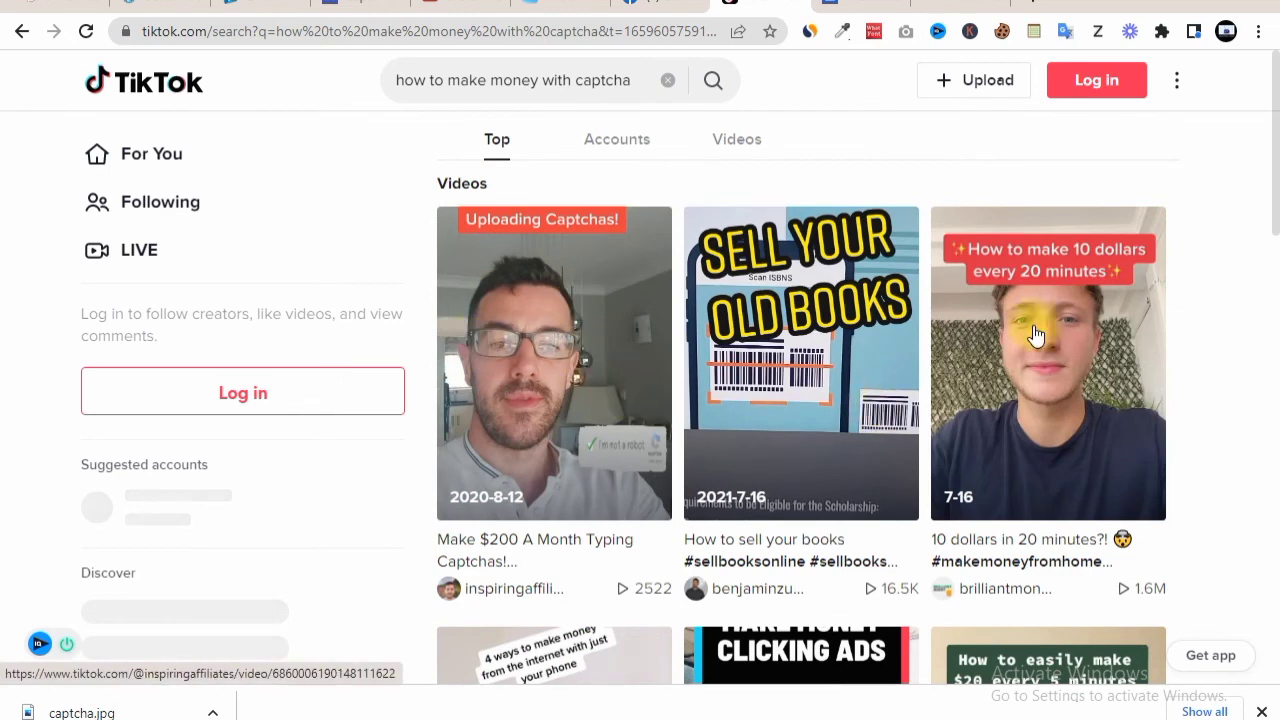
pyautogui.moveTo(1277, 207); pyautogui.dragTo(1270, 703)
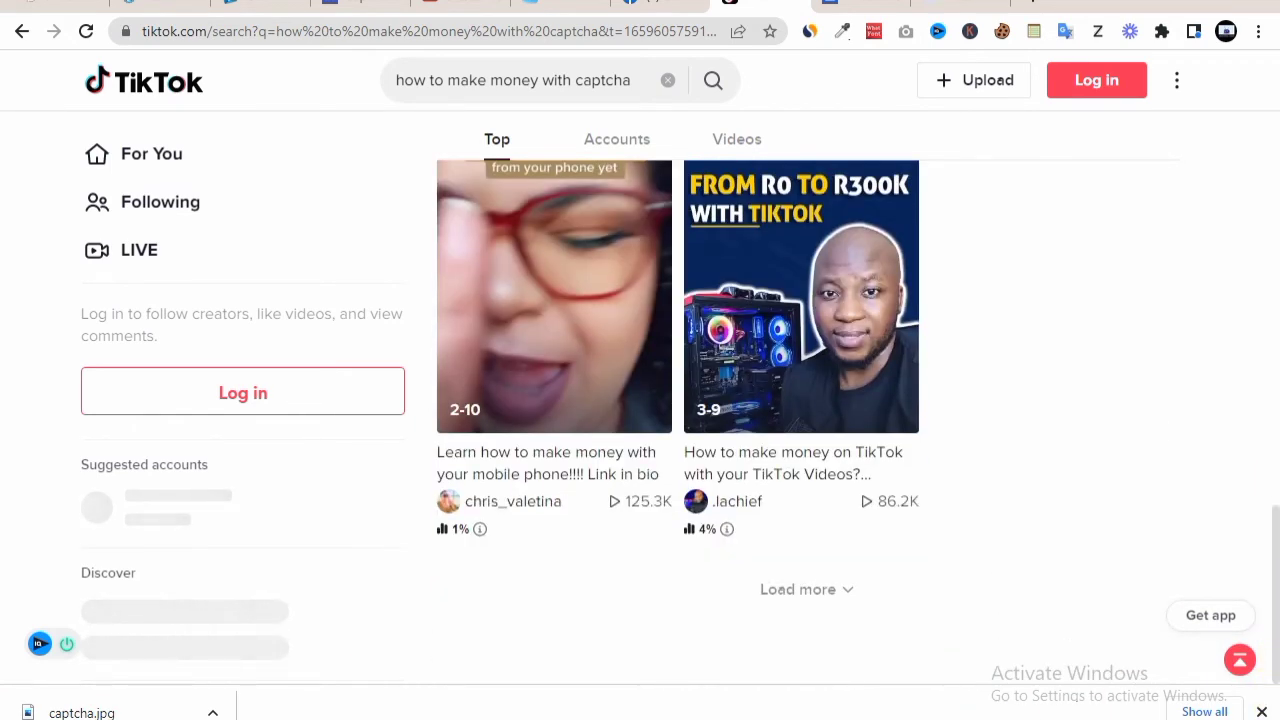
pyautogui.click(841, 592)
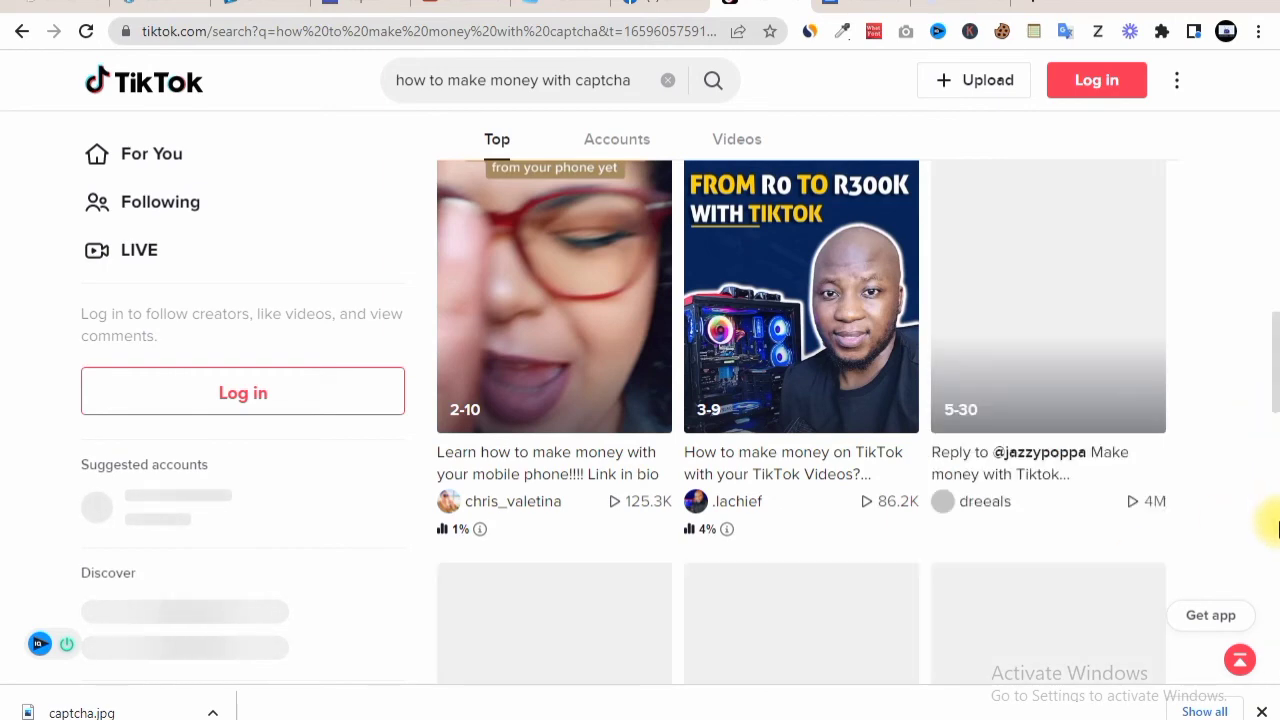
pyautogui.moveTo(1274, 400); pyautogui.dragTo(1275, 257)
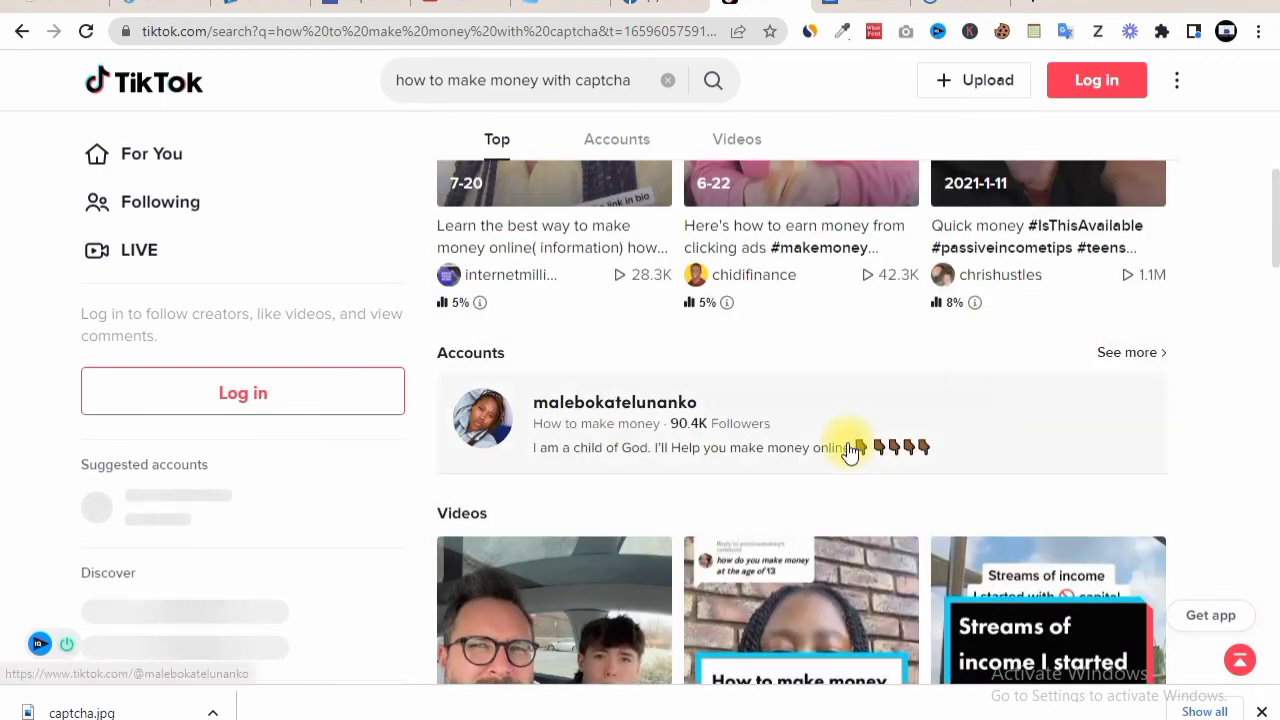
pyautogui.click(855, 6)
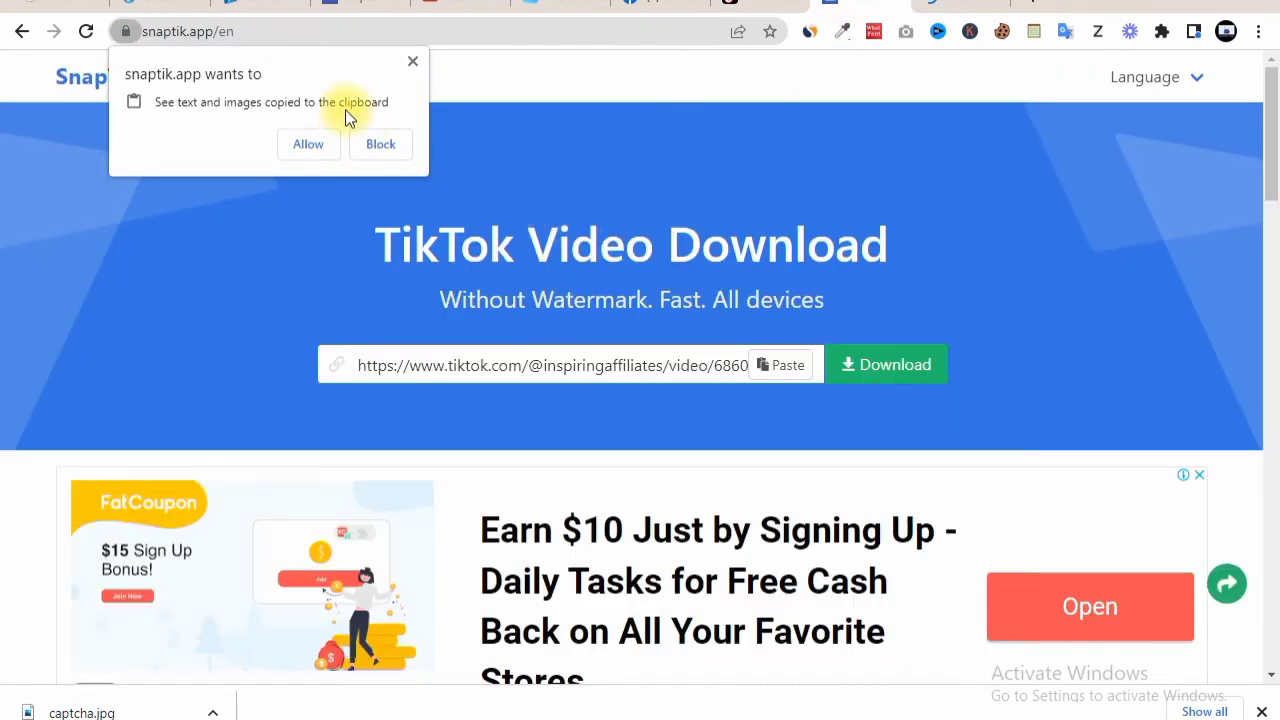
# - Dismiss SnapTik's clipboard permission prompt and return to YouTube's 'shorts how to make money from cpatcha' results
pyautogui.click(413, 62)
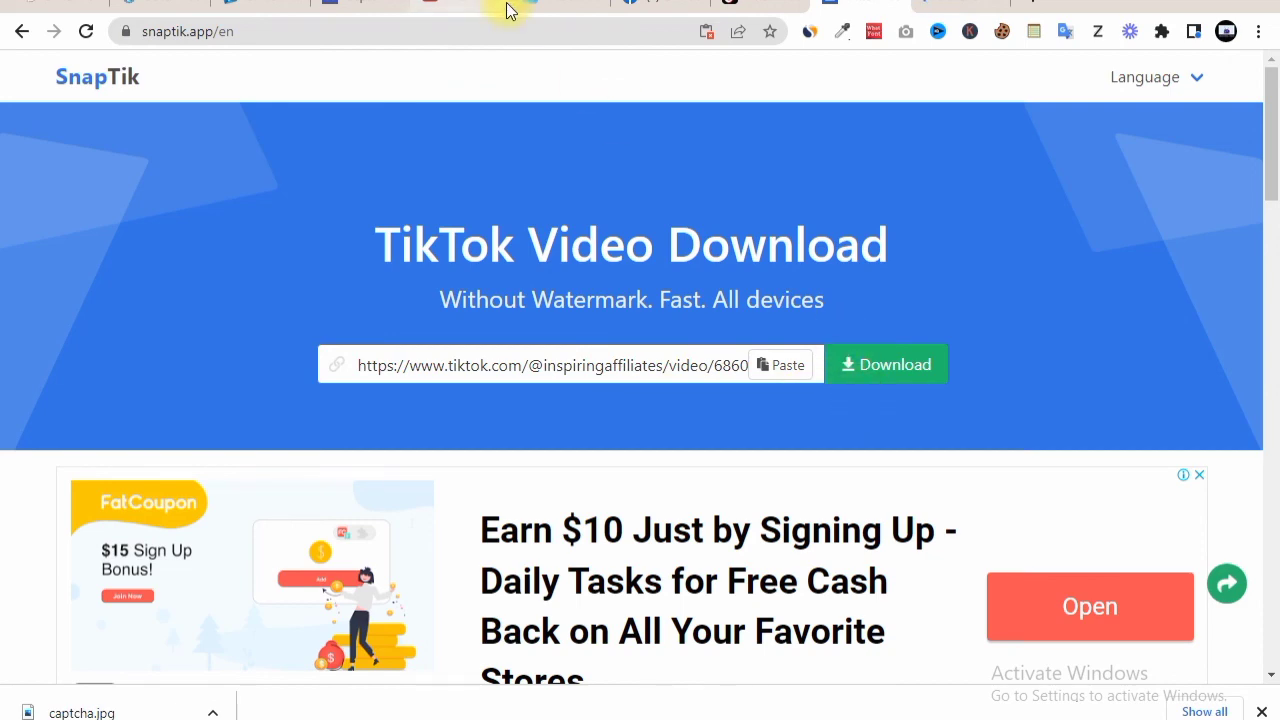
pyautogui.click(460, 4)
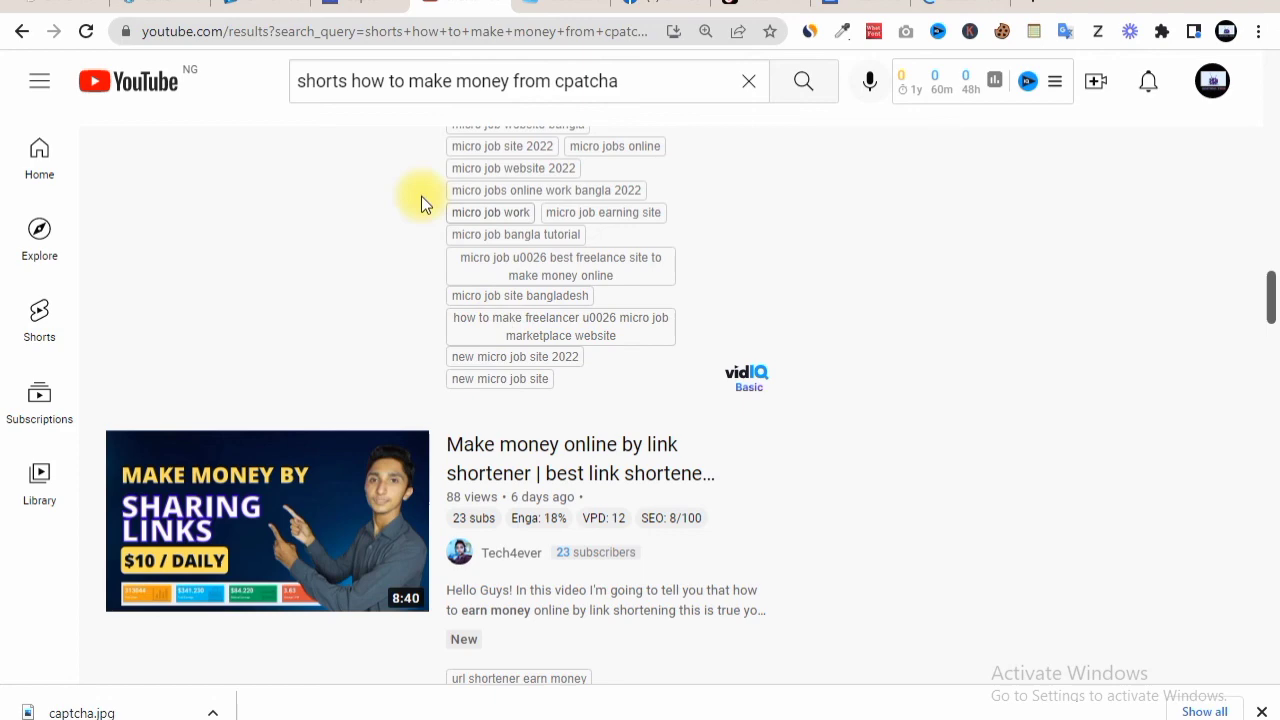
# - Go via the captchamoney site editor back to CPAlead's Save On Quote offer with its $0.81 payout
pyautogui.click(340, 4)
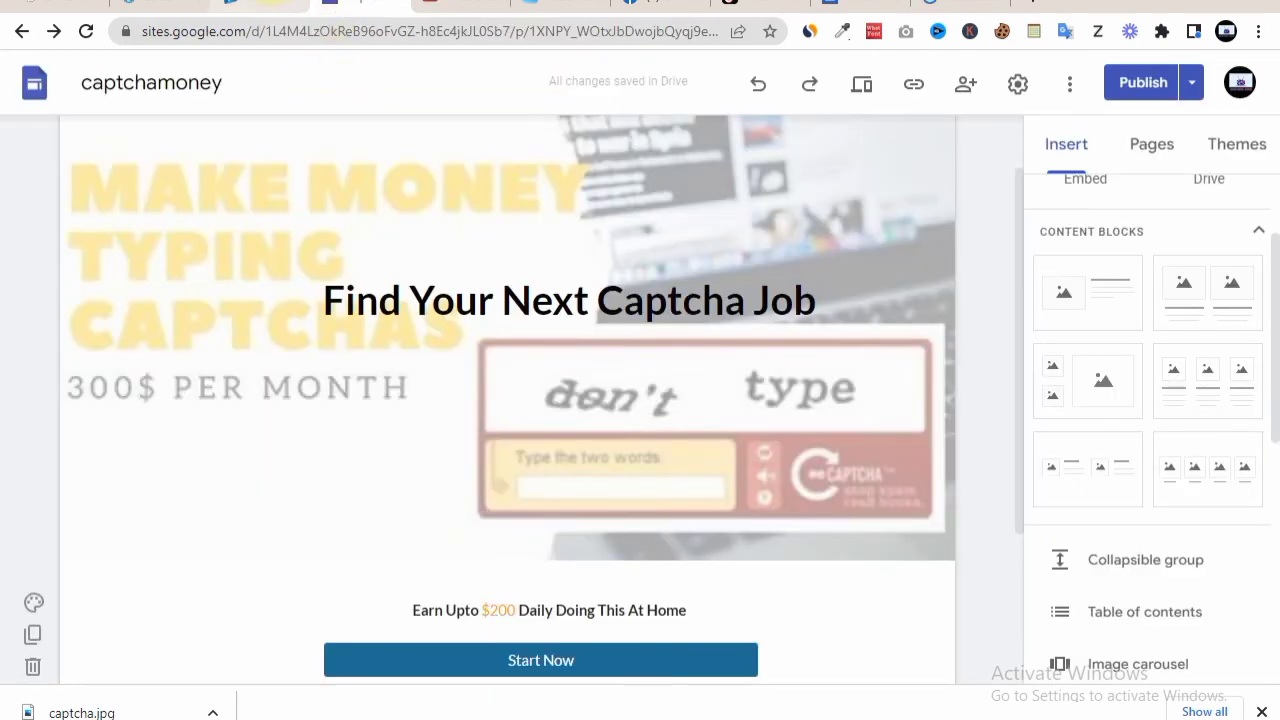
pyautogui.click(268, 4)
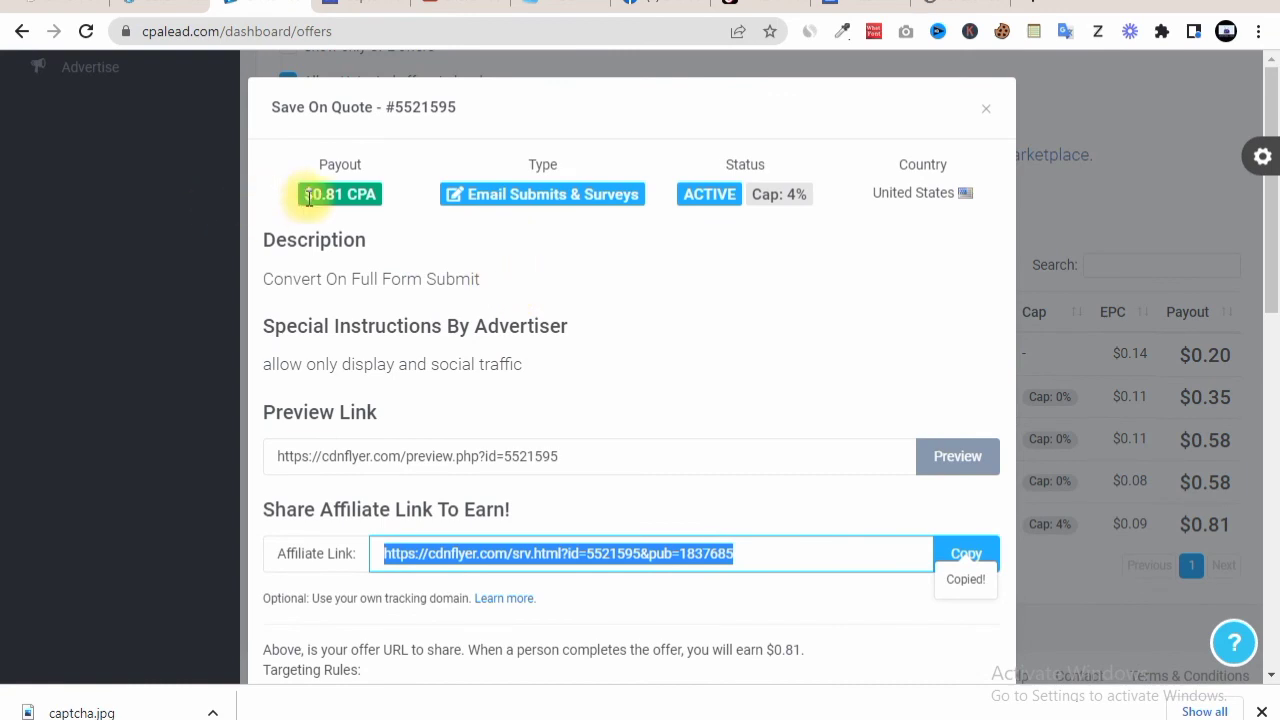